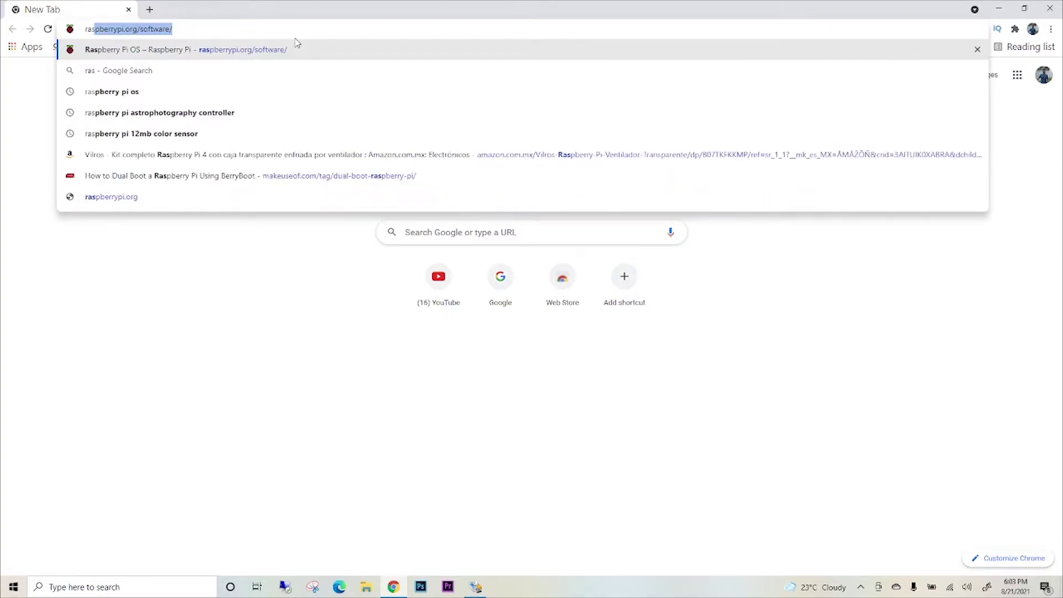
# Load raspberrypi.org/software and download Raspberry Pi Imager for Windows.
pyautogui.press('Right')
pyautogui.press('Return')
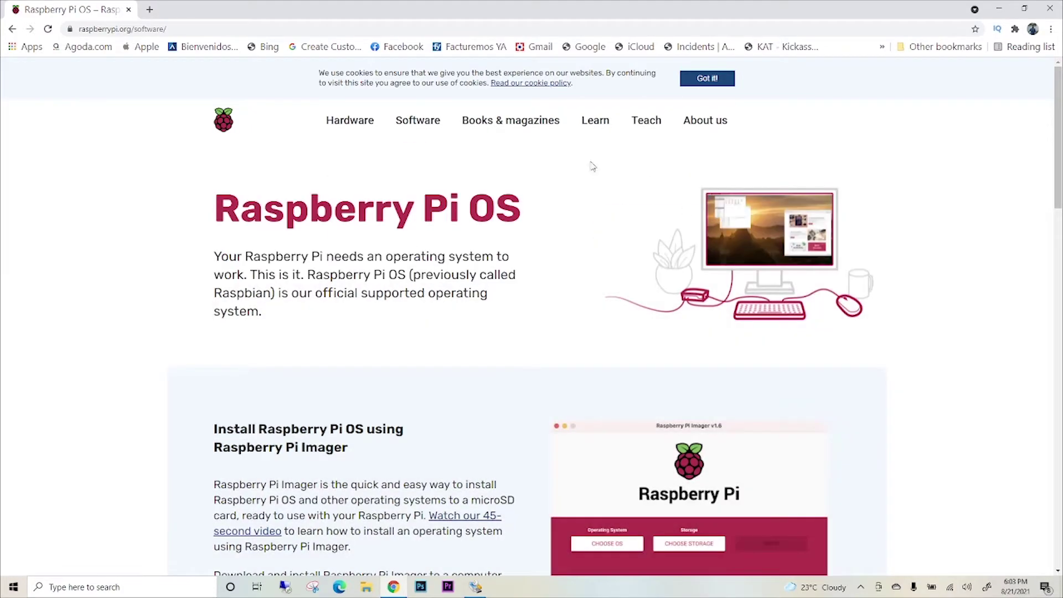
pyautogui.moveTo(419, 127)
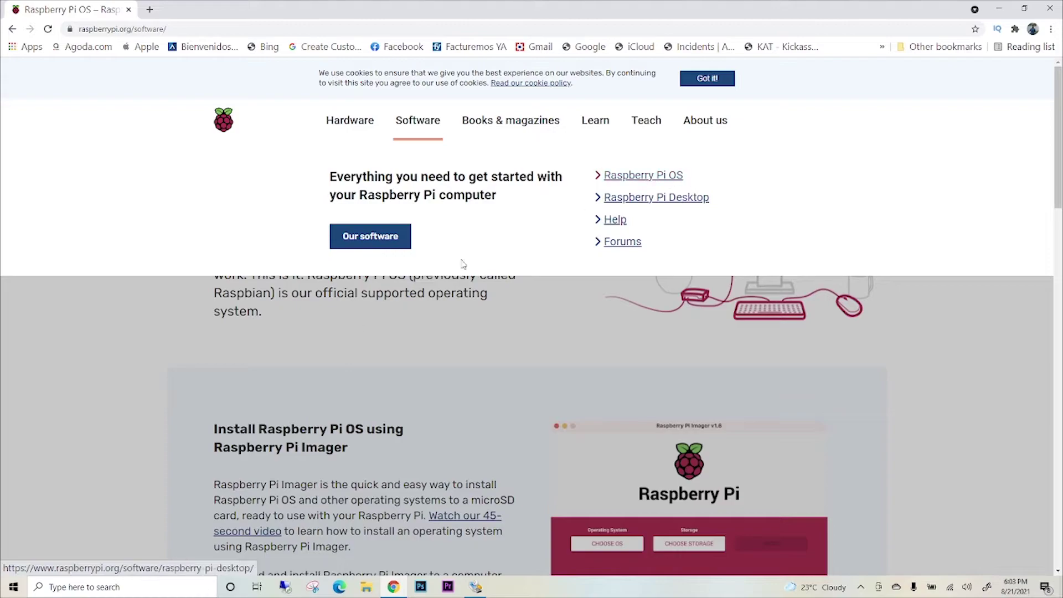
pyautogui.scroll(-4, 402, 391)
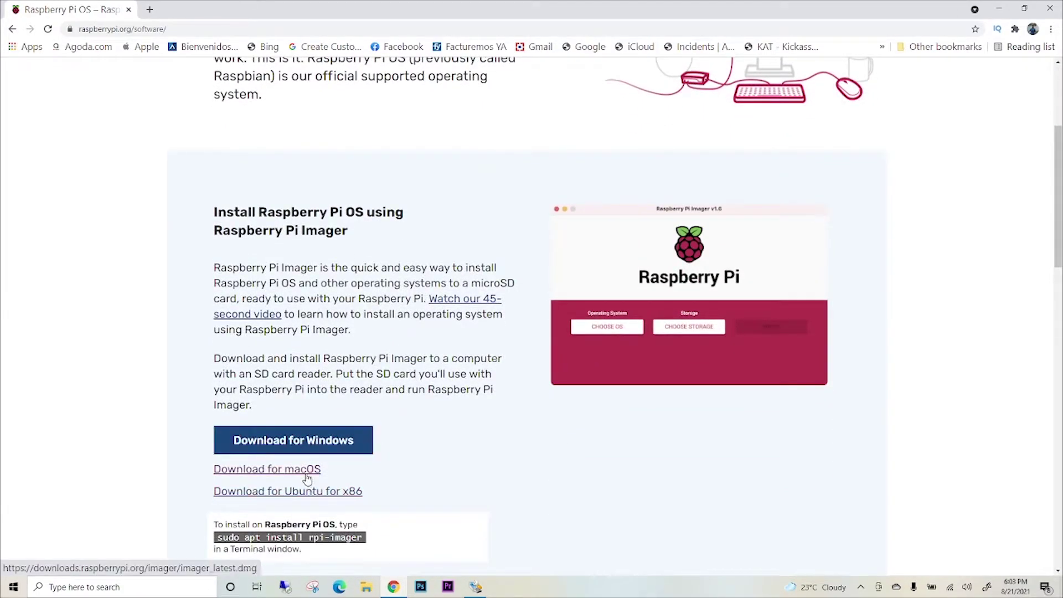
pyautogui.click(312, 437)
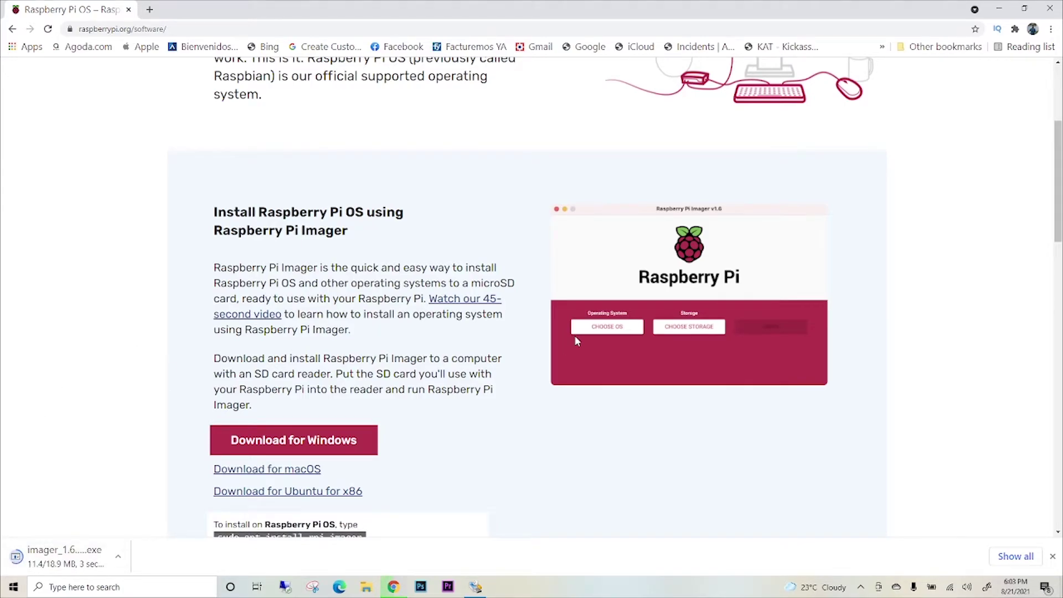
# Run the downloaded installer and finish setup without launching Raspberry Pi Imager.
pyautogui.scroll(-12, 575, 338)
pyautogui.scroll(-6, 576, 340)
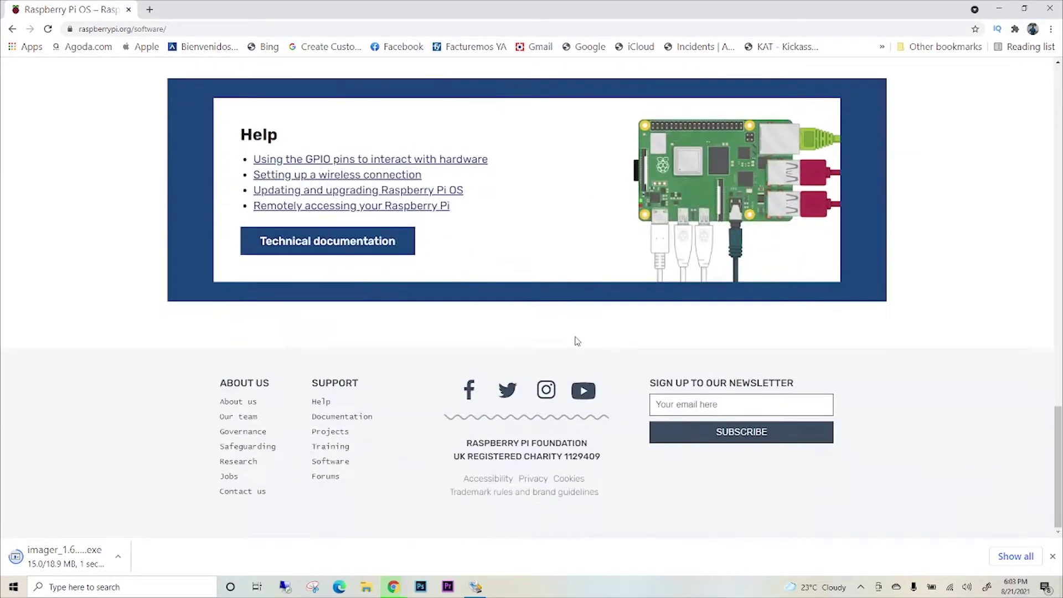
pyautogui.scroll(15, 576, 341)
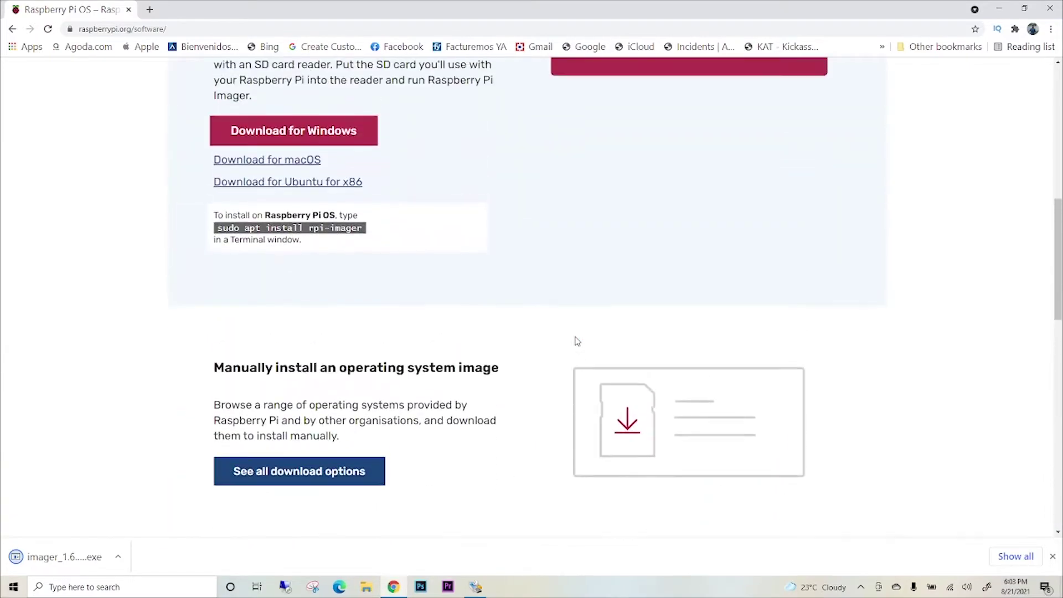
pyautogui.scroll(-2, 575, 340)
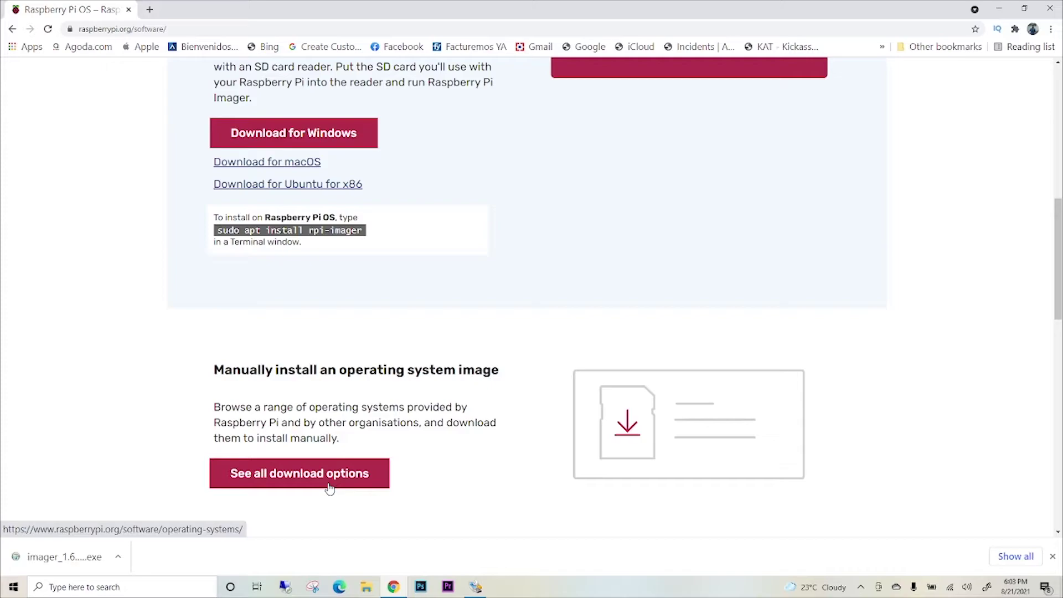
pyautogui.click(61, 556)
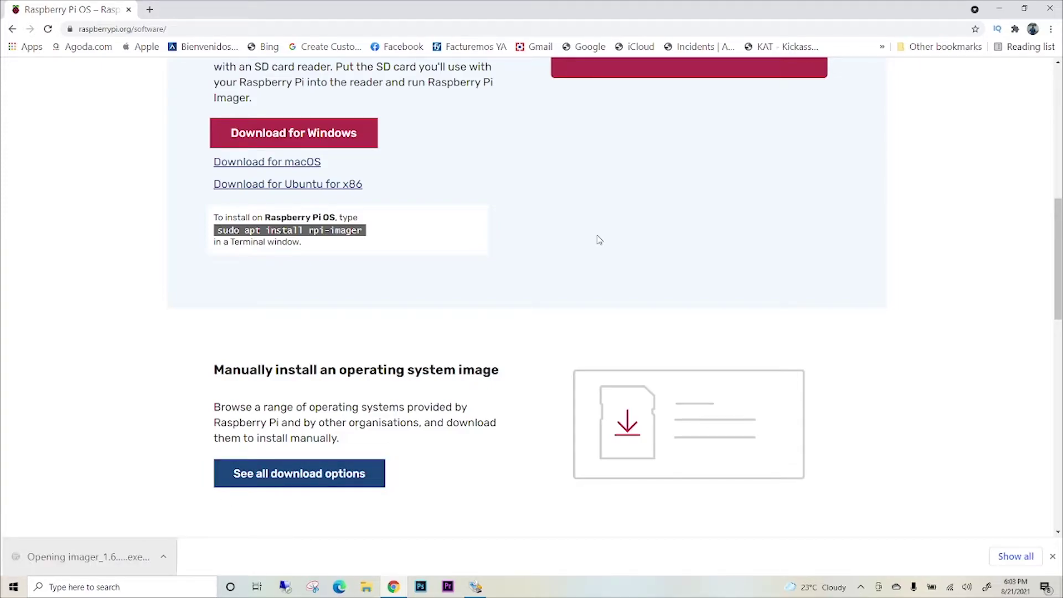
pyautogui.click(593, 383)
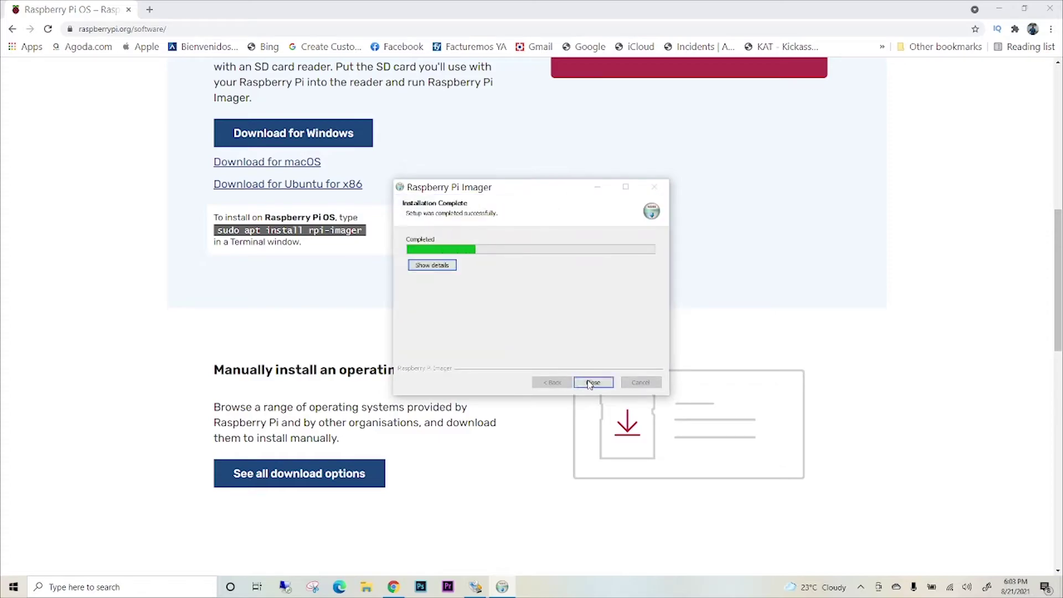
pyautogui.click(593, 382)
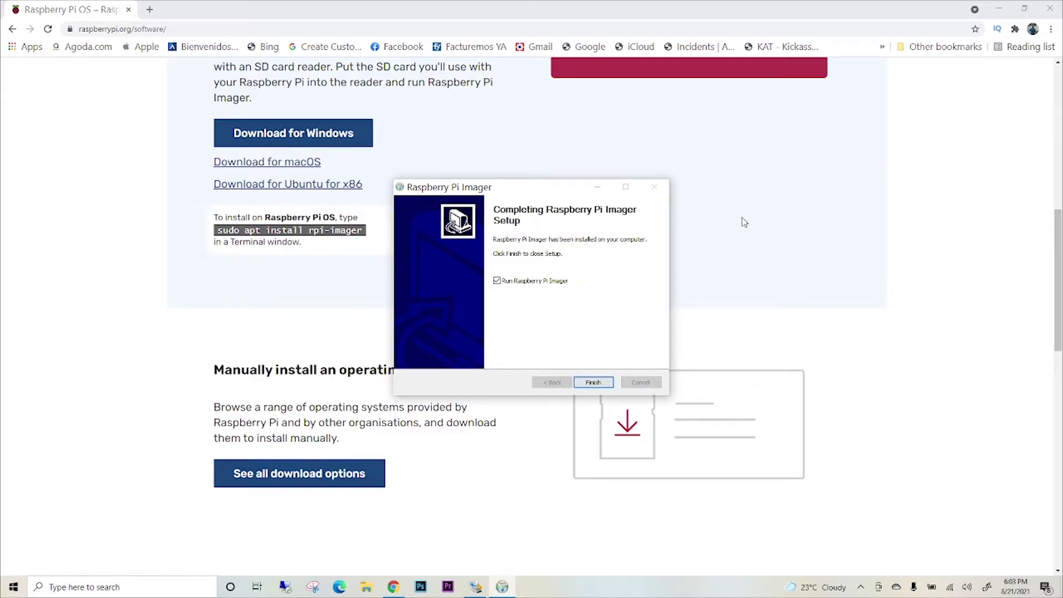
pyautogui.click(510, 284)
pyautogui.click(593, 382)
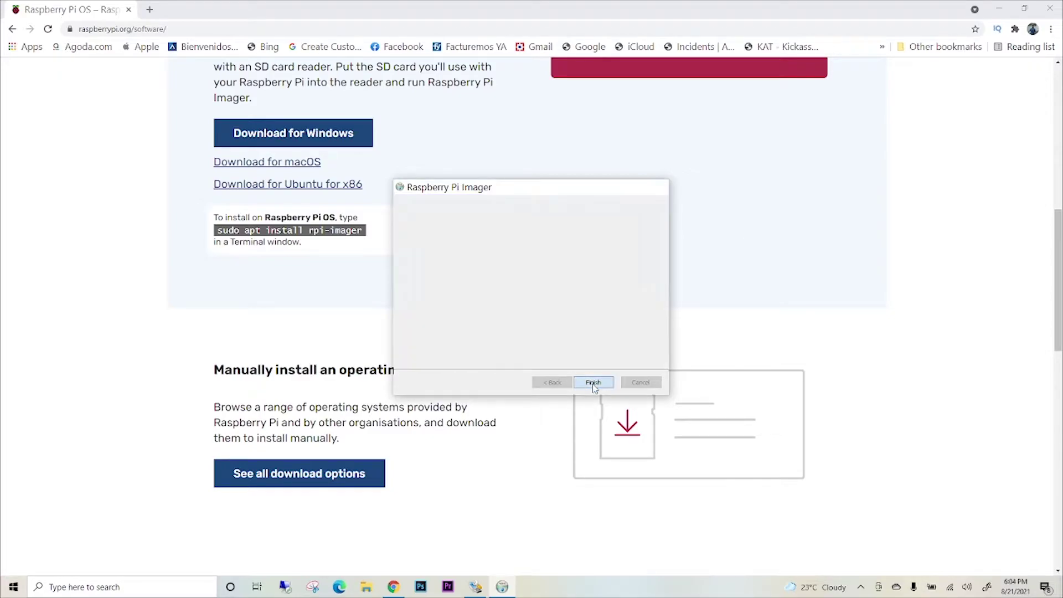
# Go from all download options to Ubuntu Desktop's Raspberry Pi download page.
pyautogui.click(332, 474)
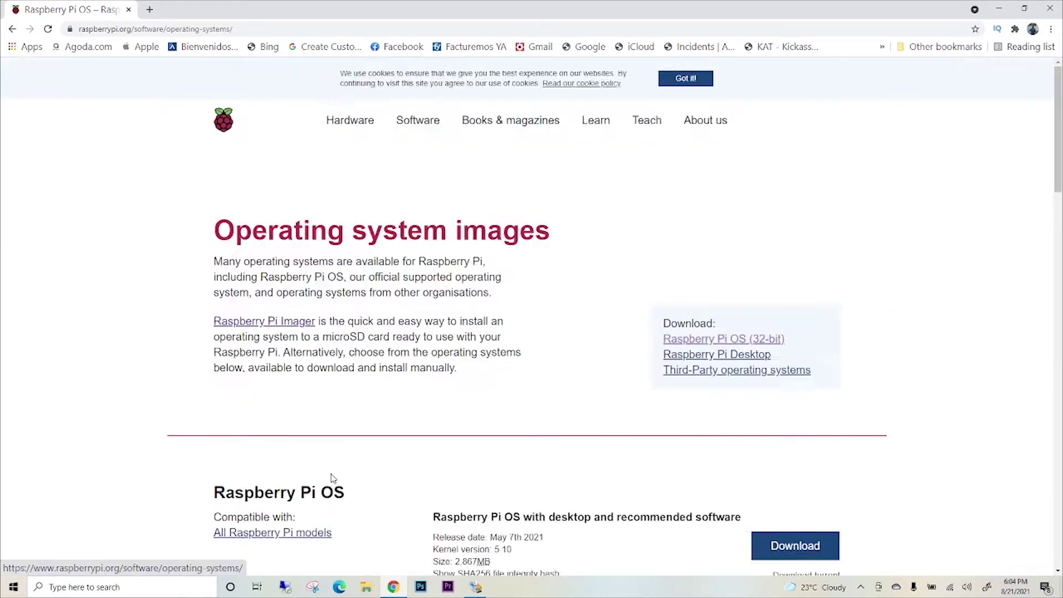
pyautogui.scroll(-5, 427, 434)
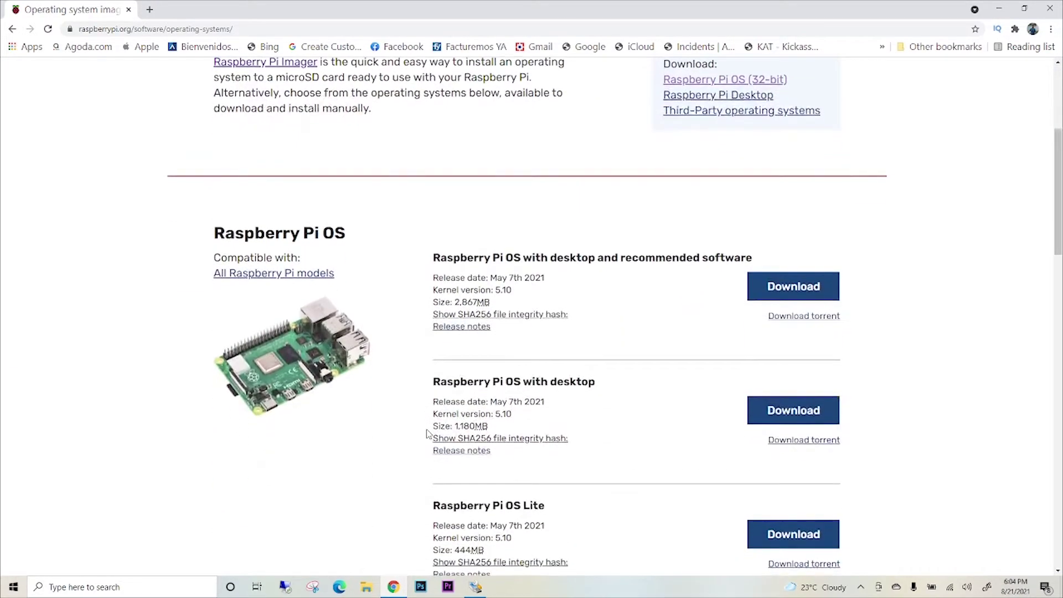
pyautogui.scroll(-2, 427, 433)
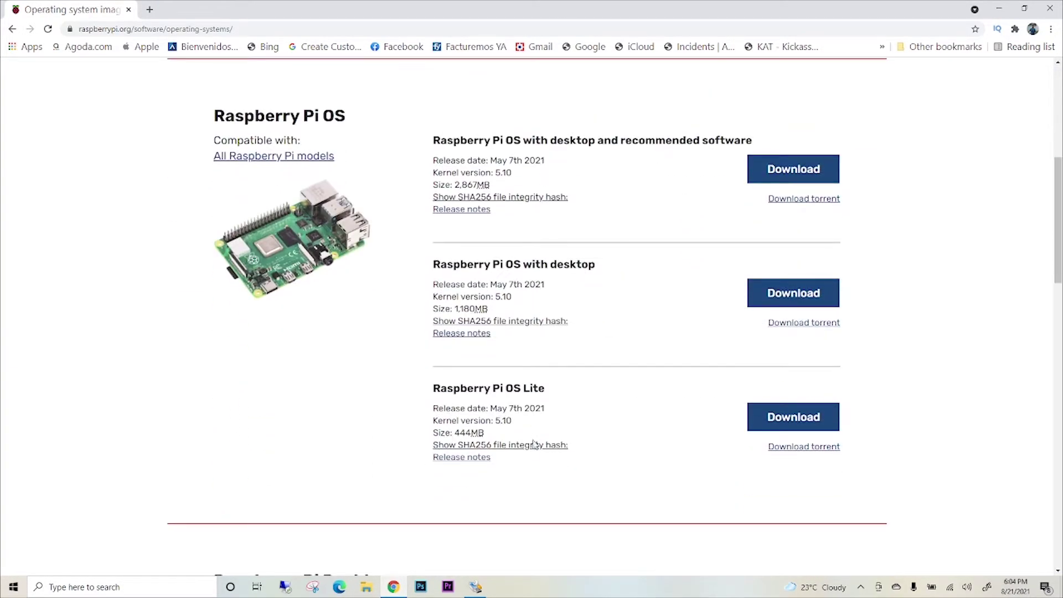
pyautogui.scroll(-13, 534, 450)
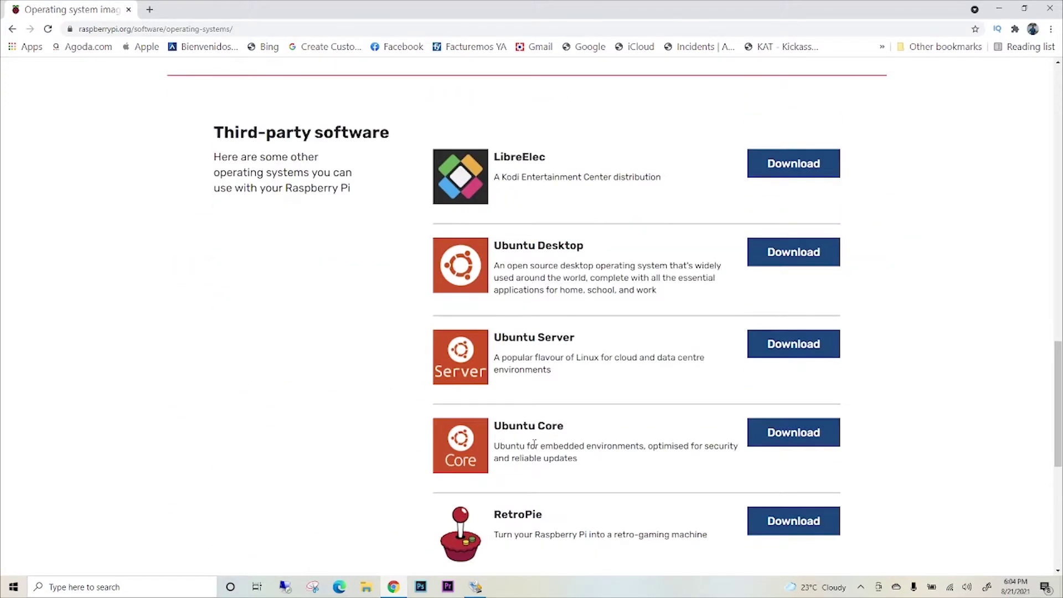
pyautogui.click(819, 264)
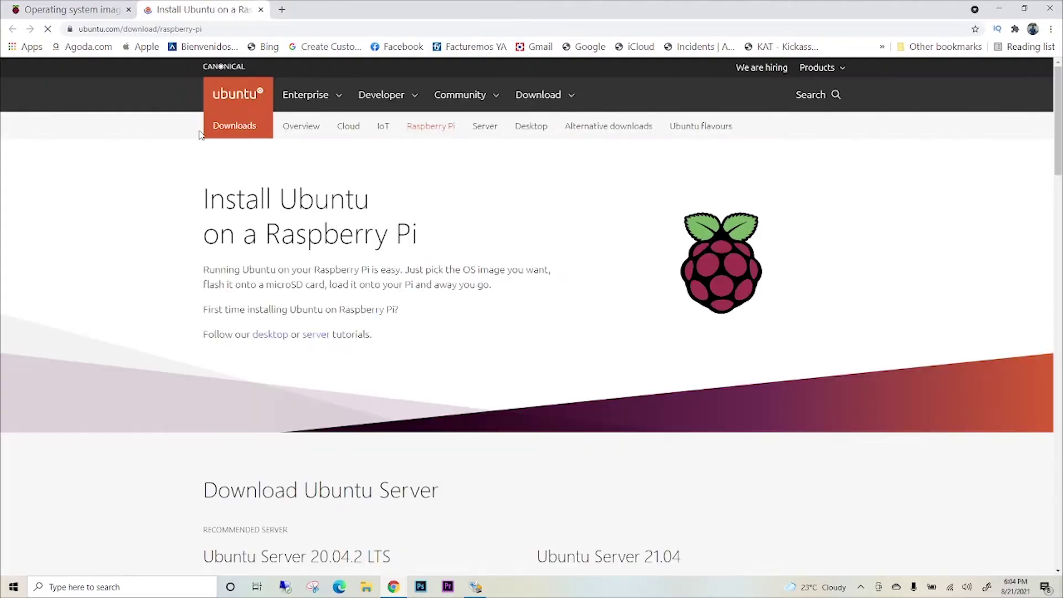
# Download the 64-bit Ubuntu Server 20.04.2 LTS image for Raspberry Pi.
pyautogui.click(233, 27)
pyautogui.moveTo(234, 27); pyautogui.dragTo(38, 34)
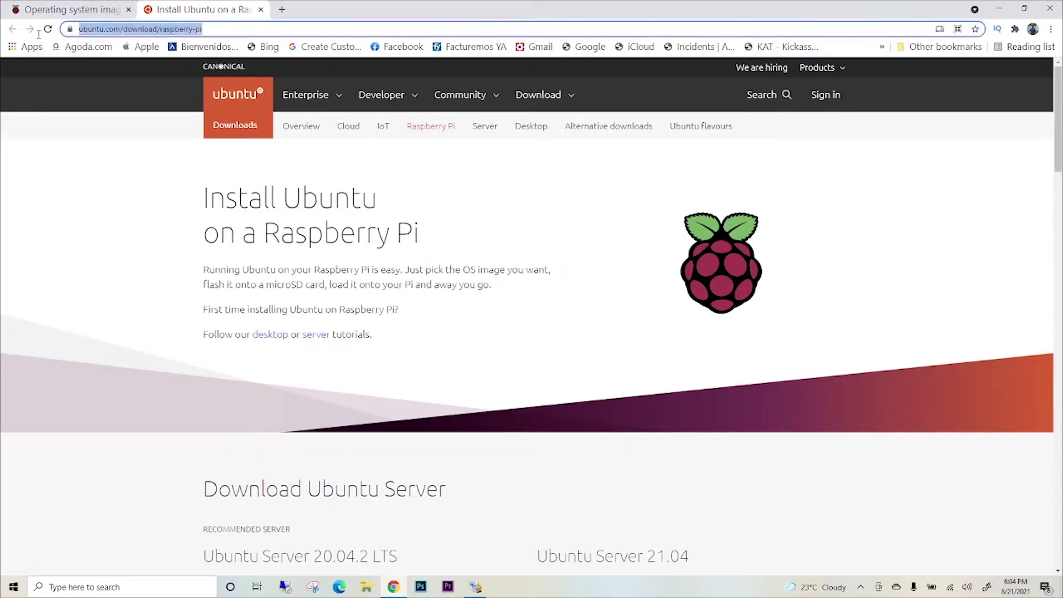
pyautogui.click(83, 280)
pyautogui.scroll(-2, 82, 281)
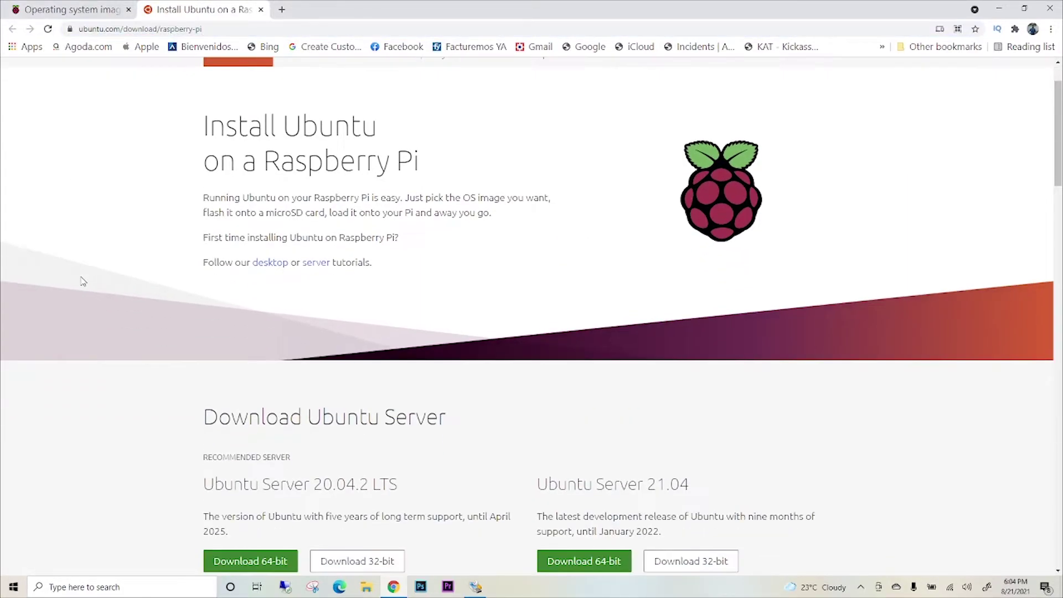
pyautogui.scroll(-2, 83, 281)
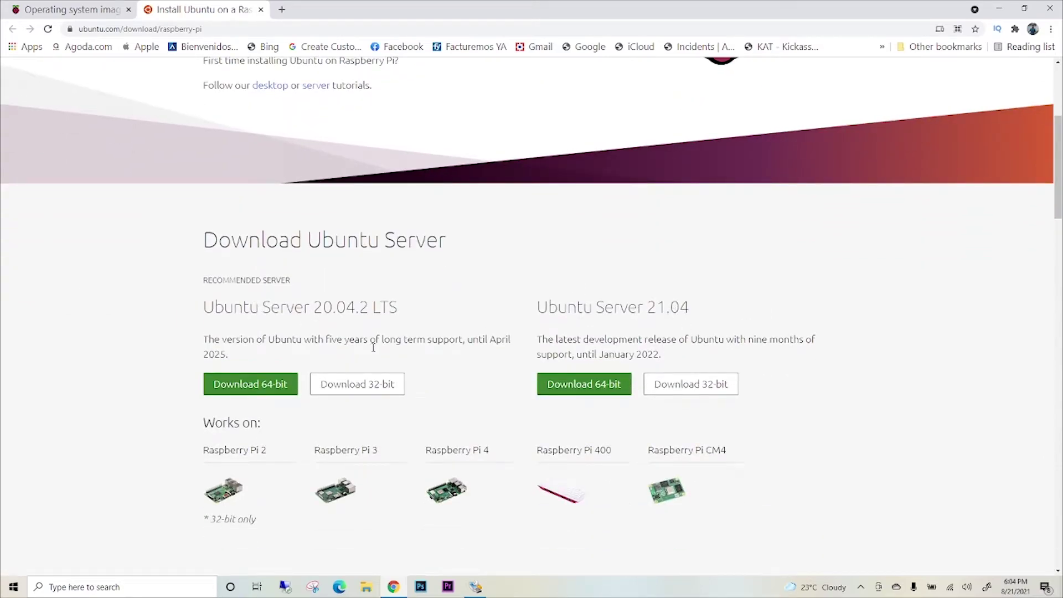
pyautogui.scroll(-1, 249, 395)
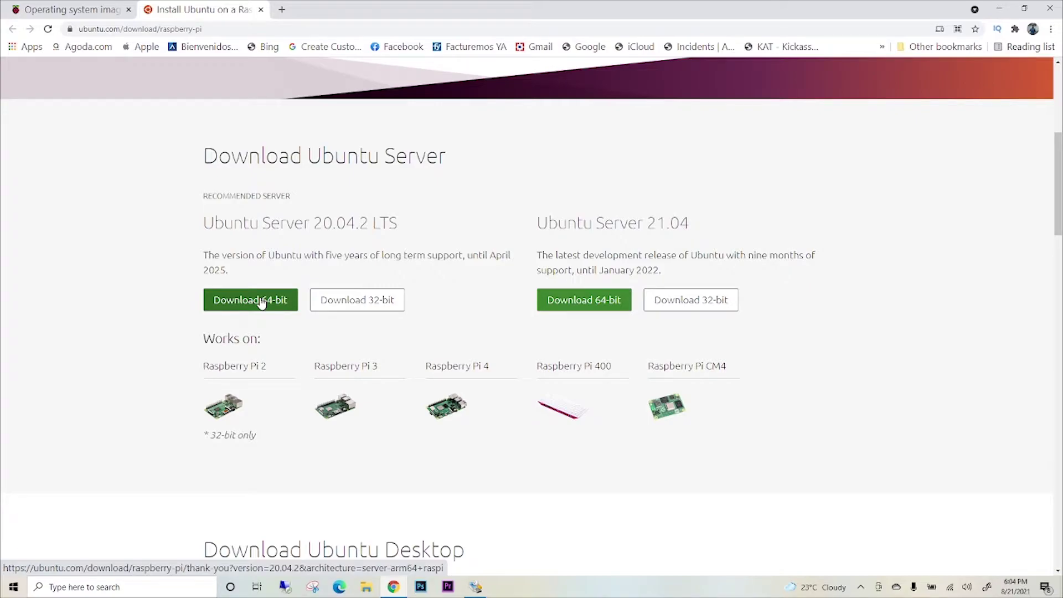
pyautogui.click(262, 302)
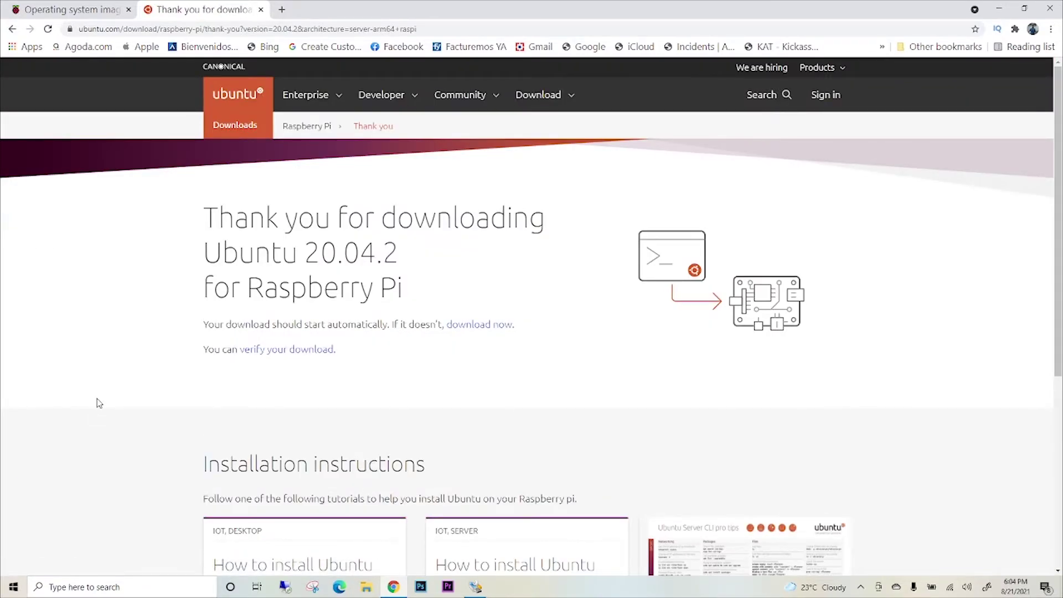
pyautogui.scroll(-1, 98, 403)
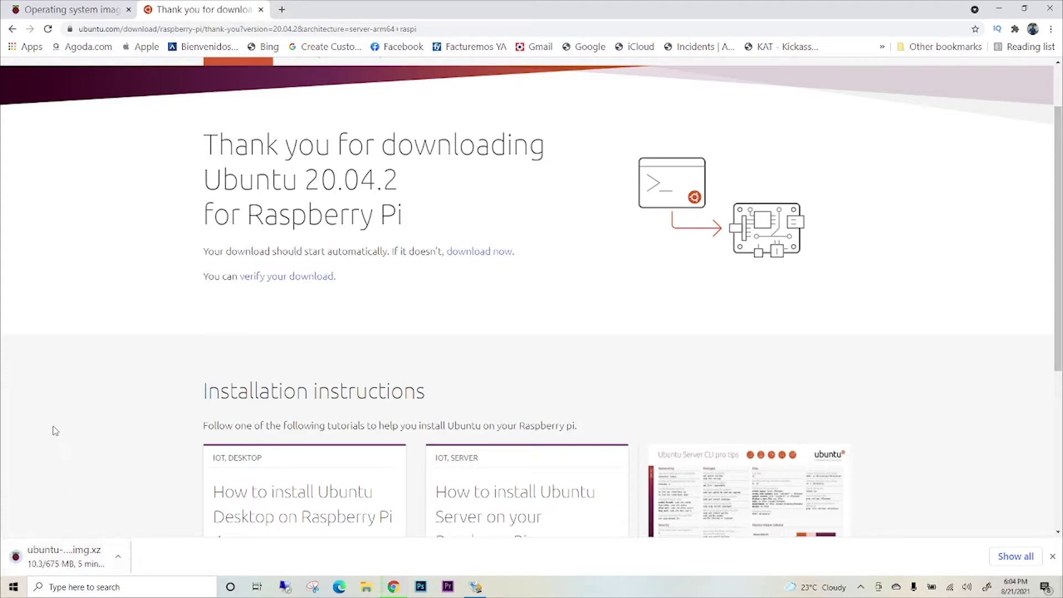
pyautogui.scroll(-5, 55, 431)
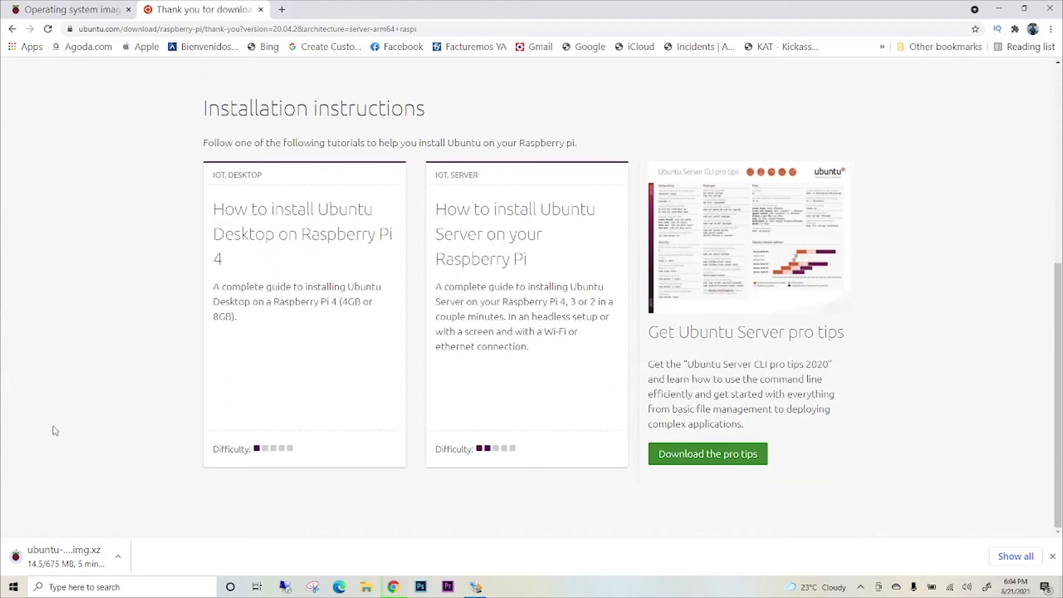
pyautogui.scroll(3, 55, 431)
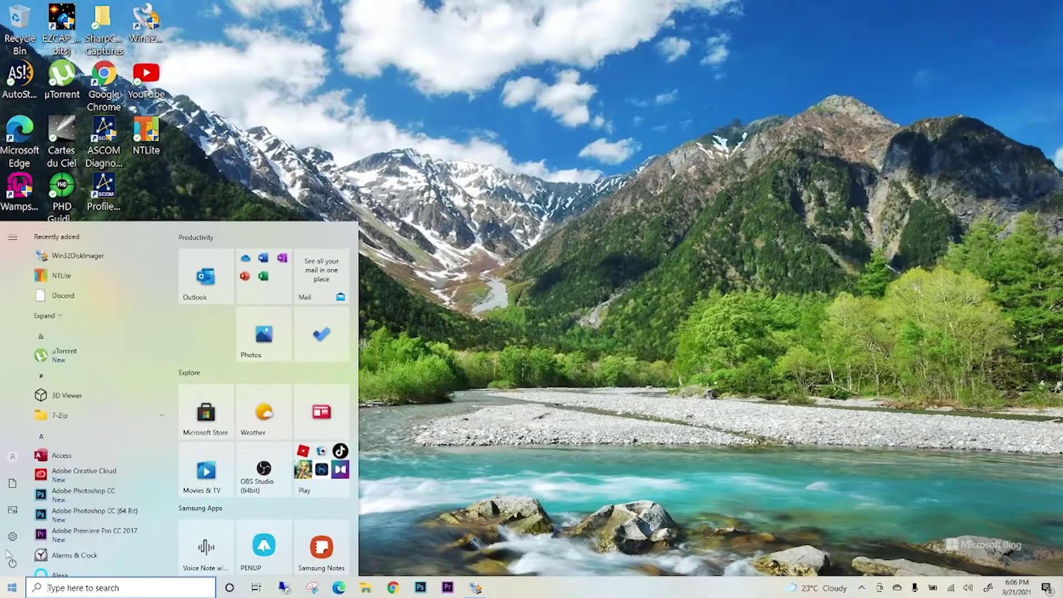
# Launch Raspberry Pi Imager from the Windows search.
pyautogui.click(121, 588)
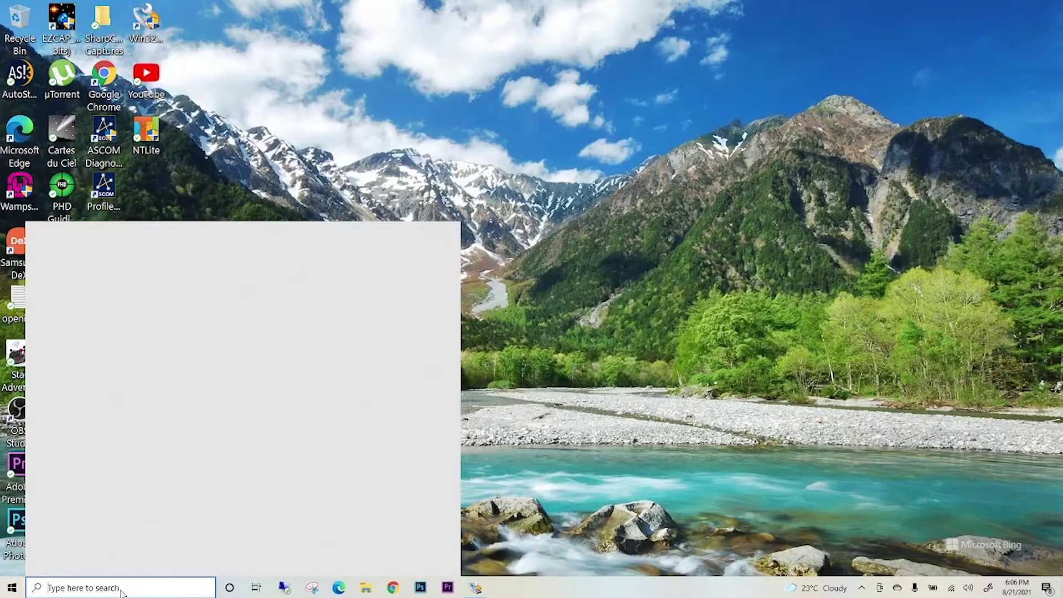
pyautogui.write('ras')
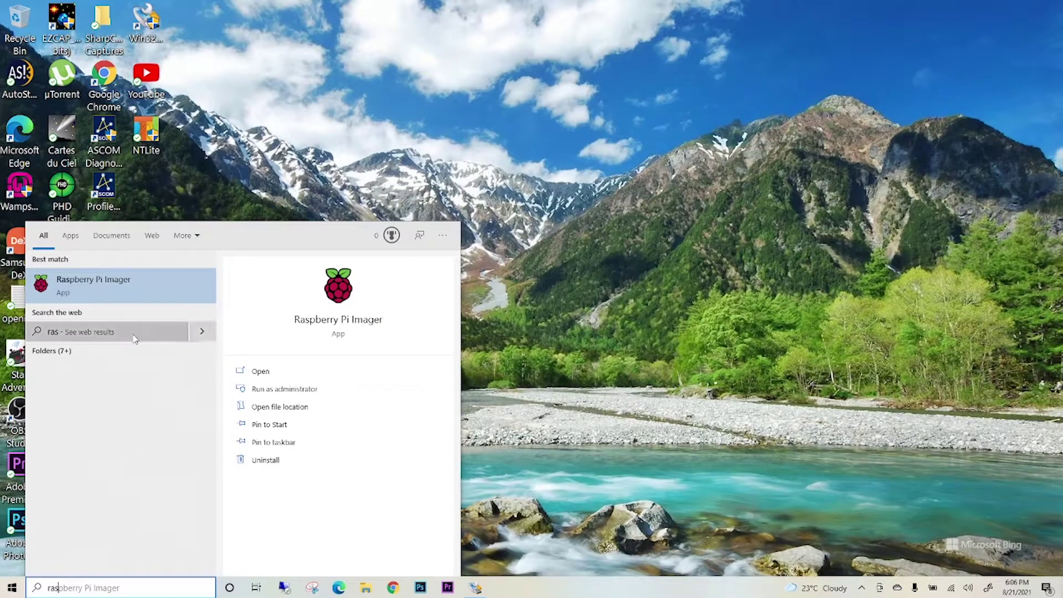
pyautogui.click(101, 287)
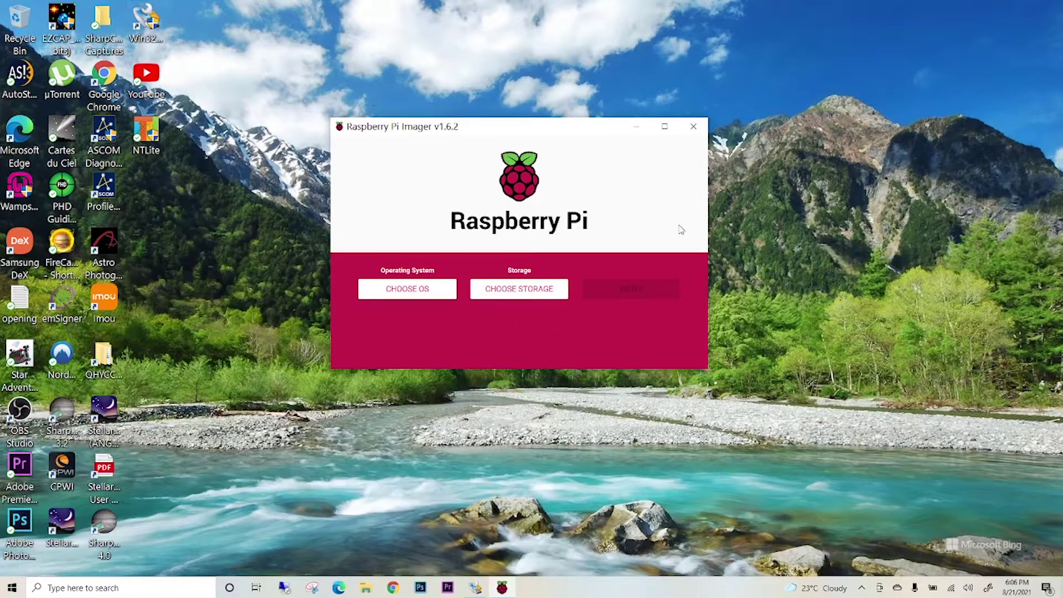
# Pick Ubuntu Desktop 21.04 (RPi 4/400) under Other general purpose OS > Ubuntu.
pyautogui.click(423, 297)
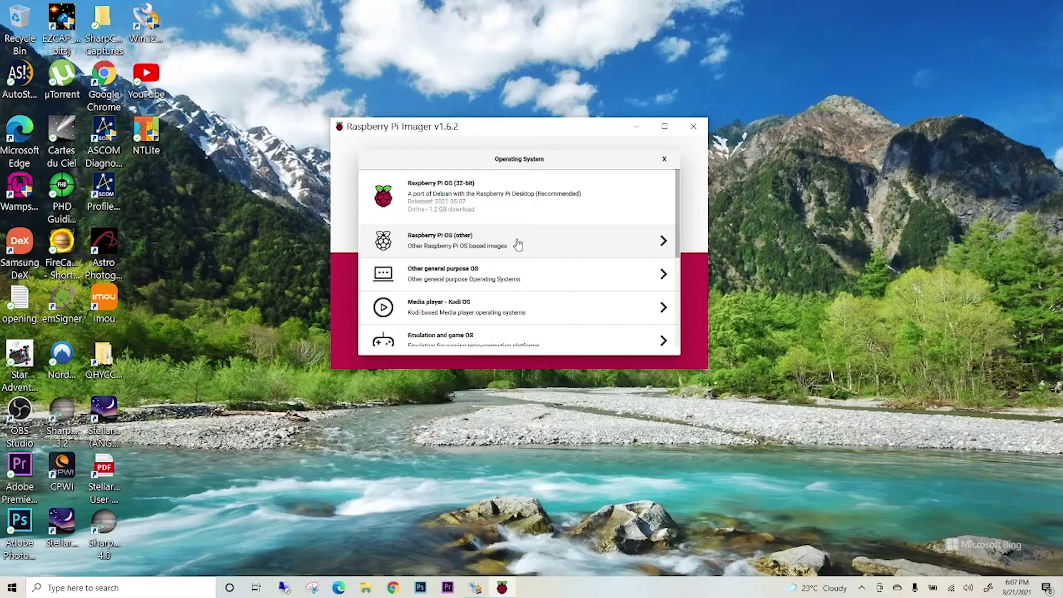
pyautogui.scroll(-5, 518, 244)
pyautogui.scroll(5, 518, 244)
pyautogui.click(490, 279)
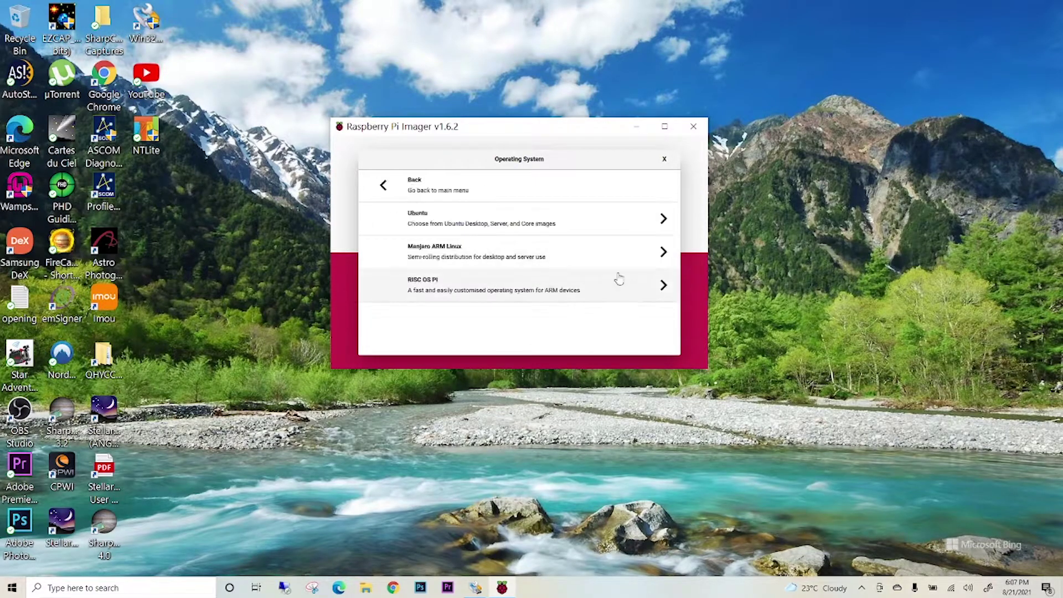
pyautogui.click(472, 222)
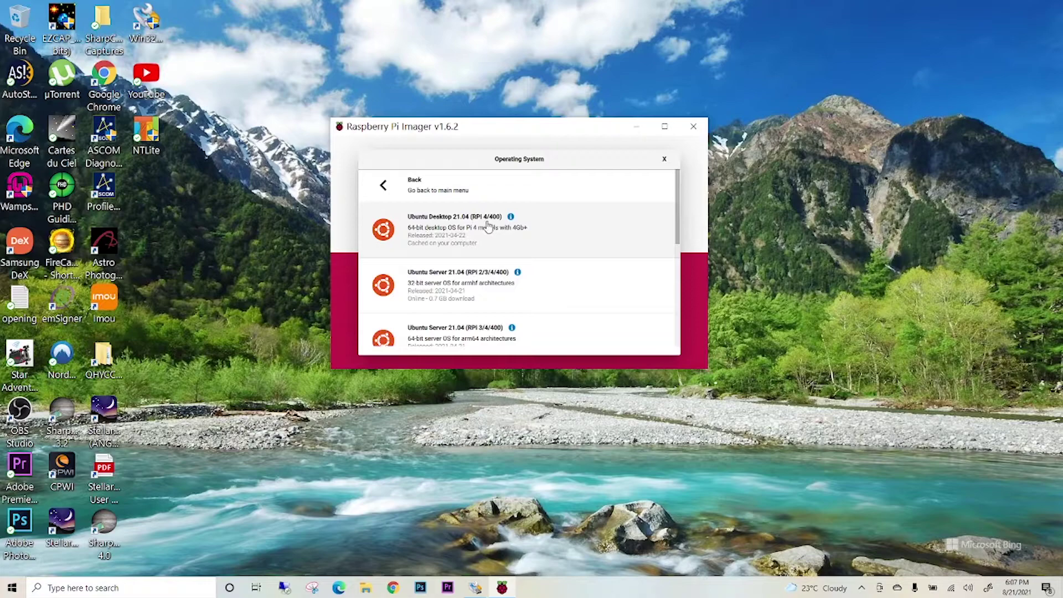
pyautogui.click(472, 234)
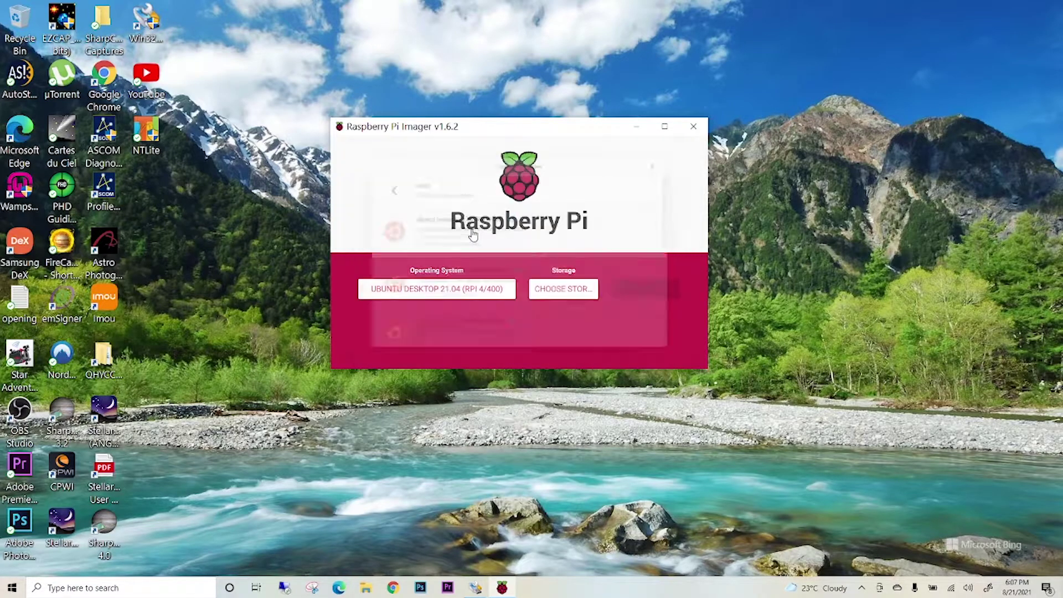
# Write the image to Generic STORAGE DEVICE, confirm the erase, then close Imager when done.
pyautogui.click(565, 291)
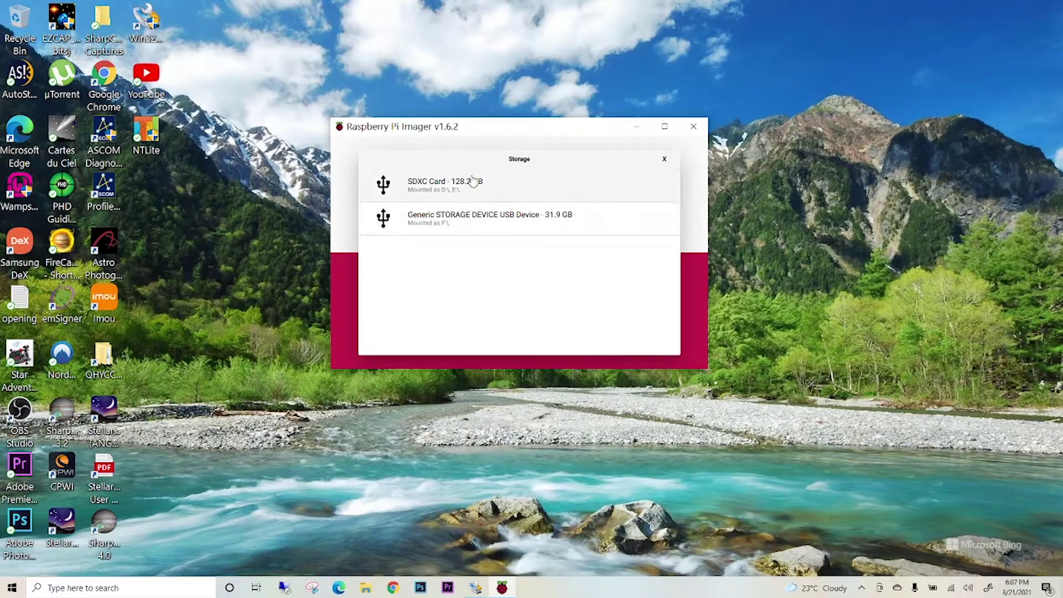
pyautogui.click(460, 230)
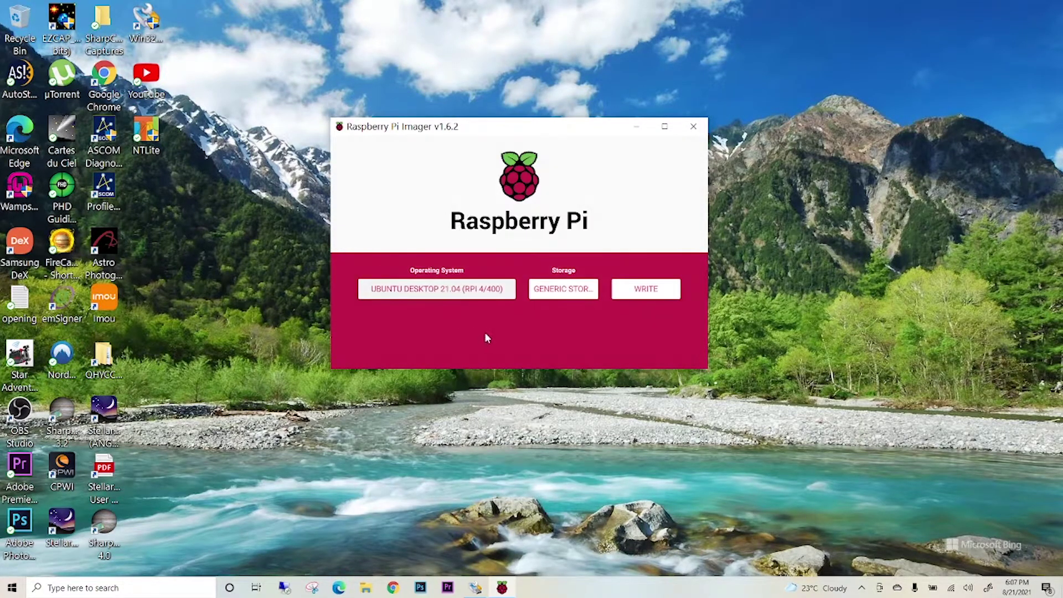
pyautogui.click(637, 292)
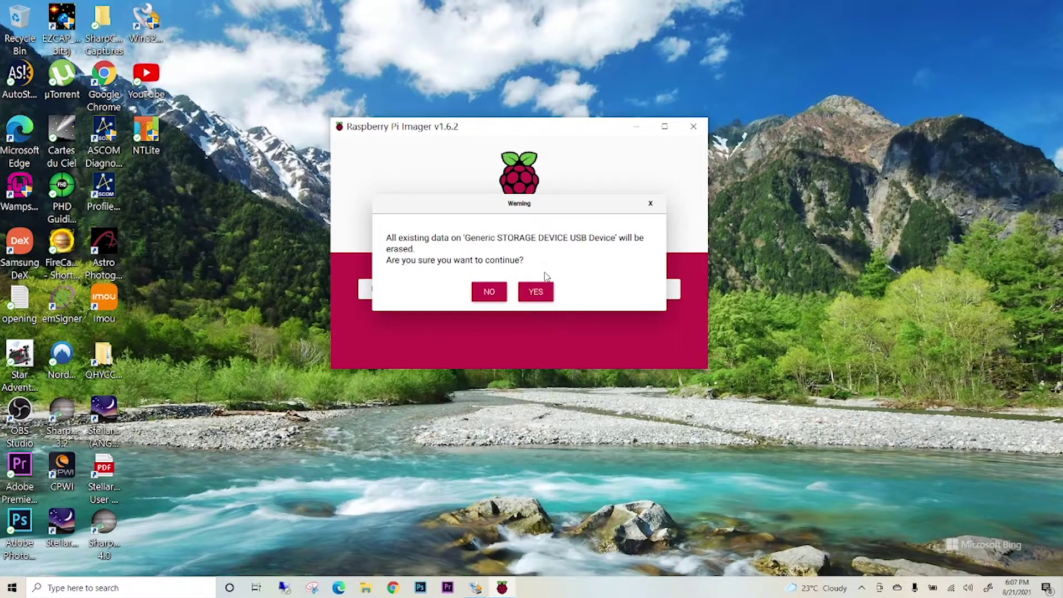
pyautogui.click(537, 296)
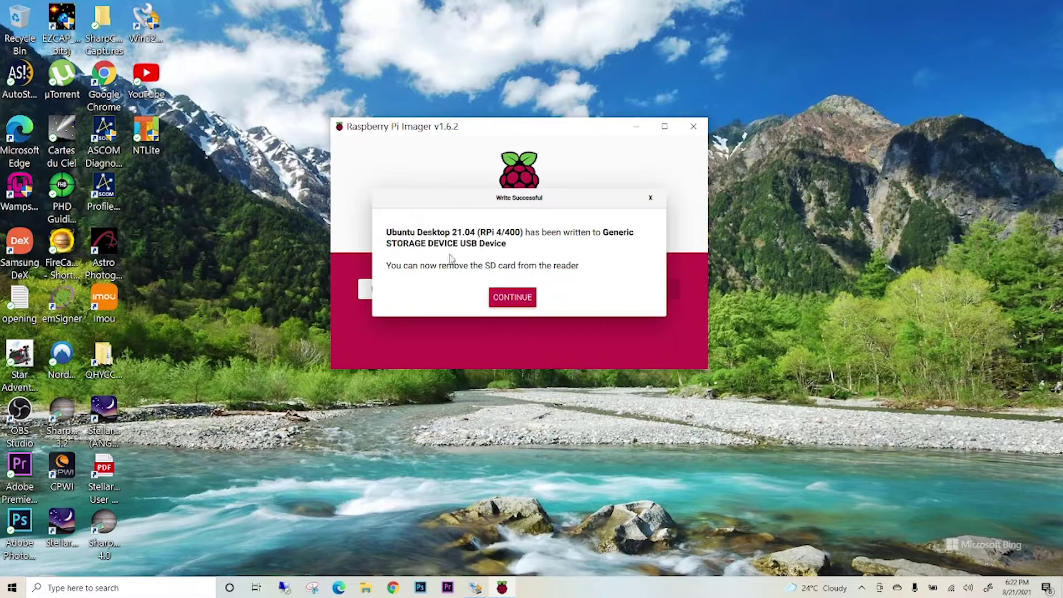
pyautogui.click(513, 302)
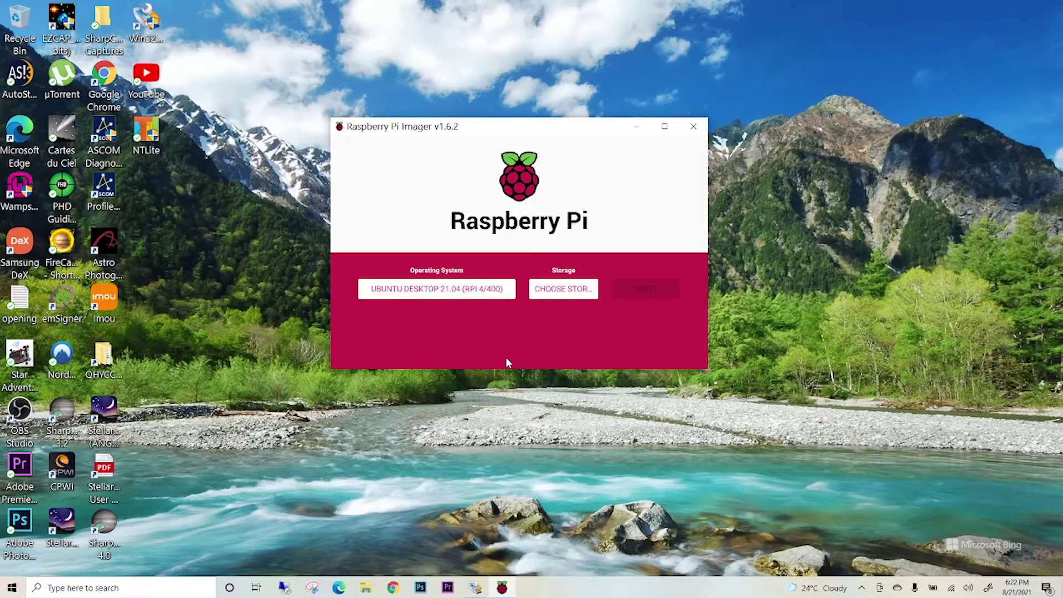
pyautogui.click(694, 127)
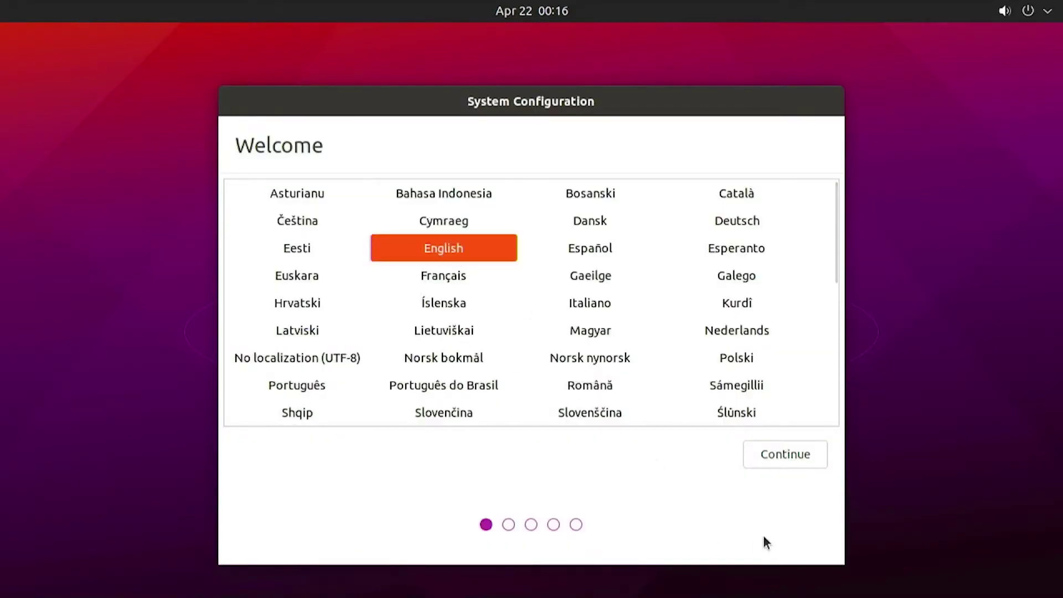
# Keep English and set the keyboard layout to Spanish (Latin American).
pyautogui.click(786, 453)
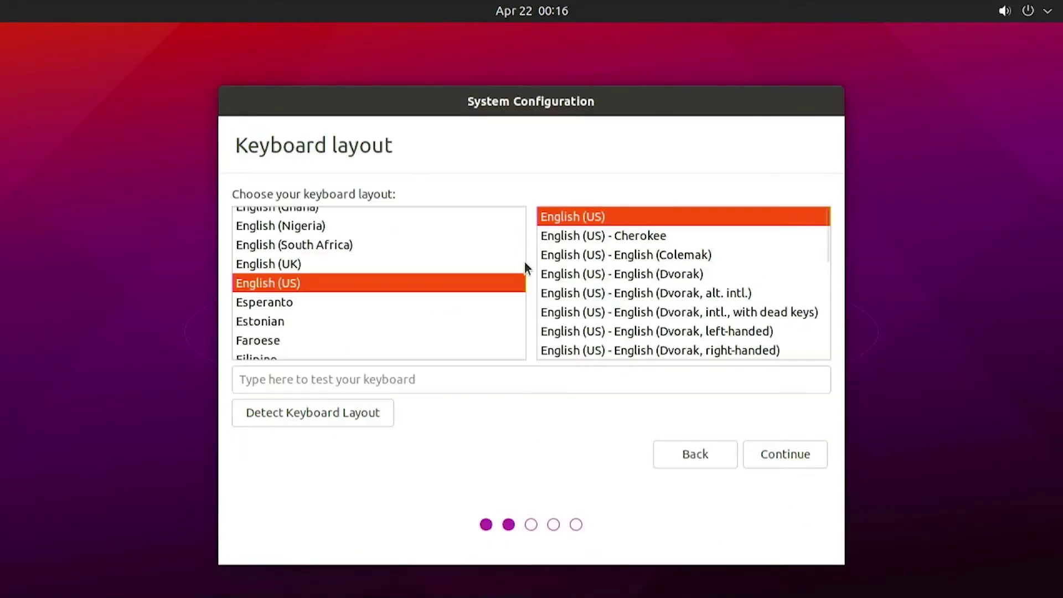
pyautogui.moveTo(521, 252); pyautogui.dragTo(530, 319)
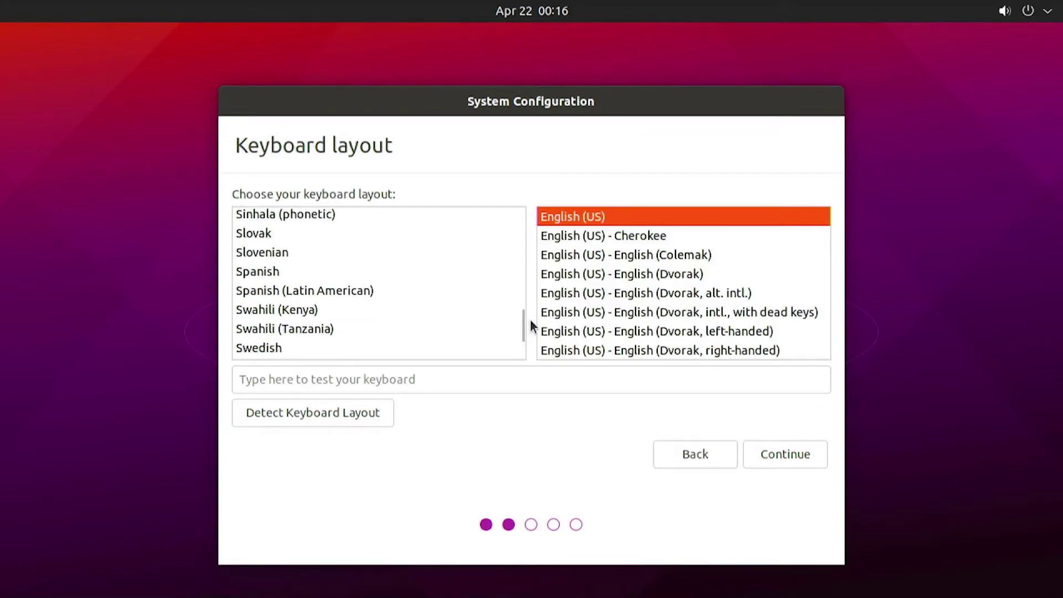
pyautogui.click(297, 290)
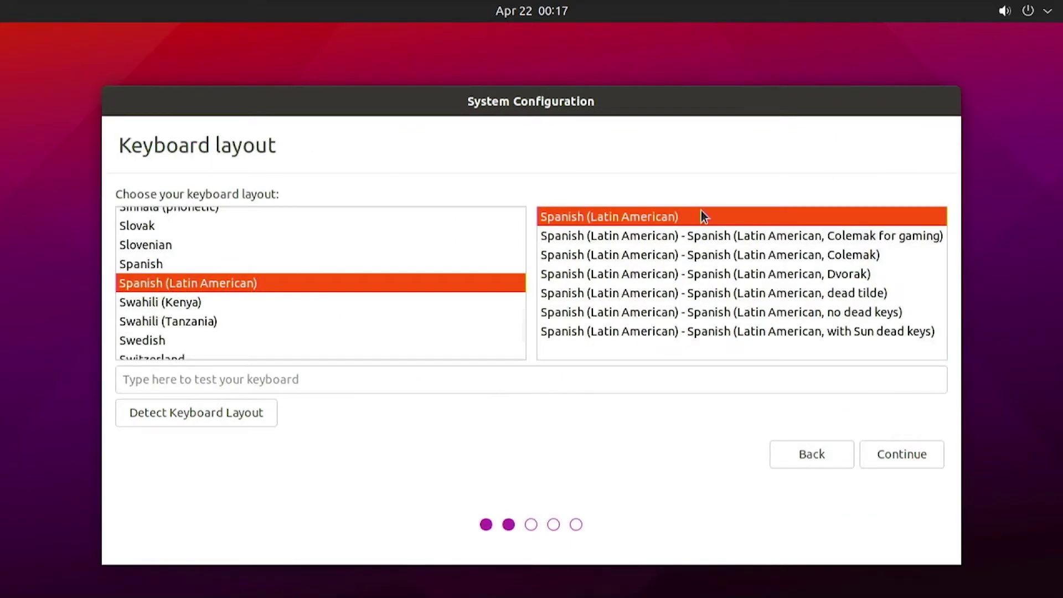
pyautogui.click(899, 454)
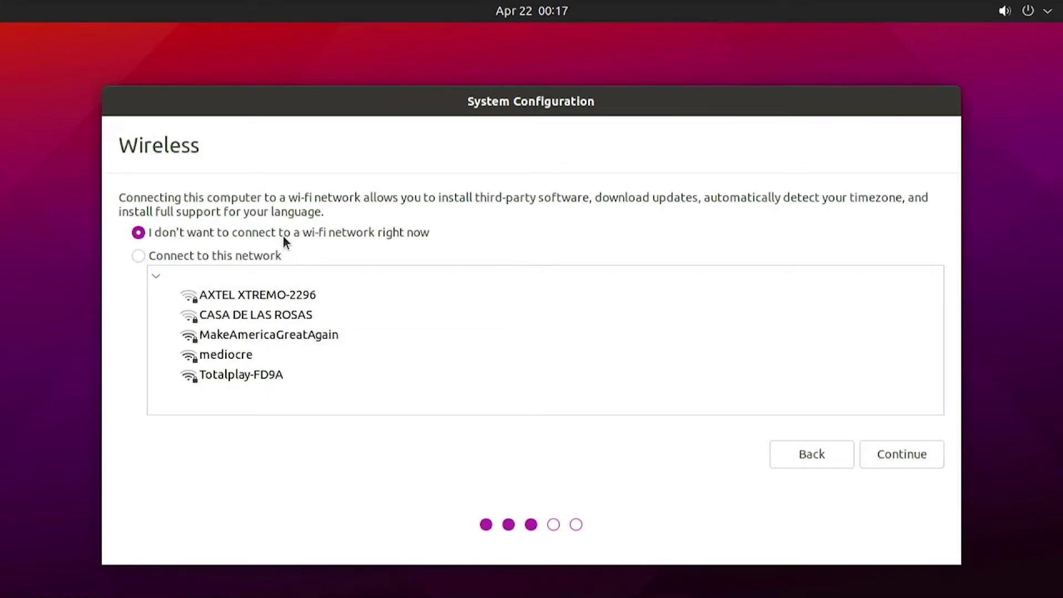
# Connect to the Totalplay-FD9A Wi-Fi network with its password and continue.
pyautogui.click(238, 256)
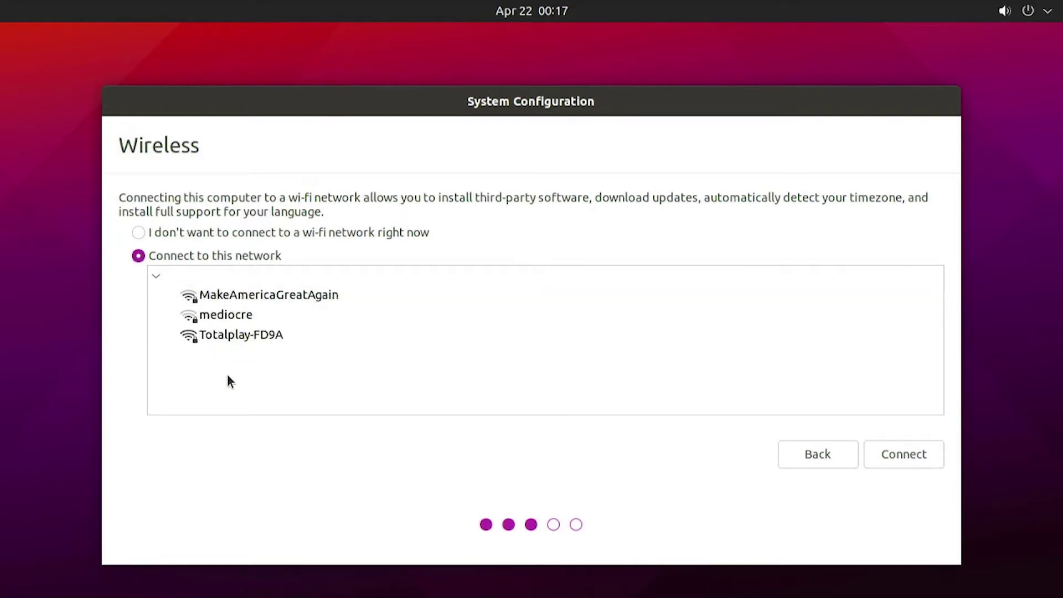
pyautogui.click(266, 336)
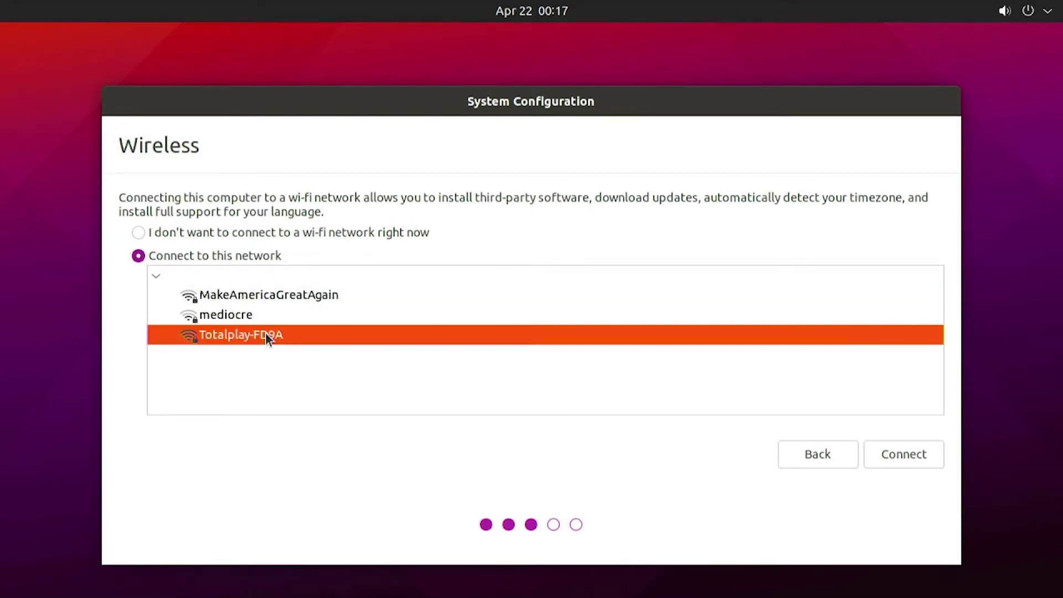
pyautogui.click(930, 455)
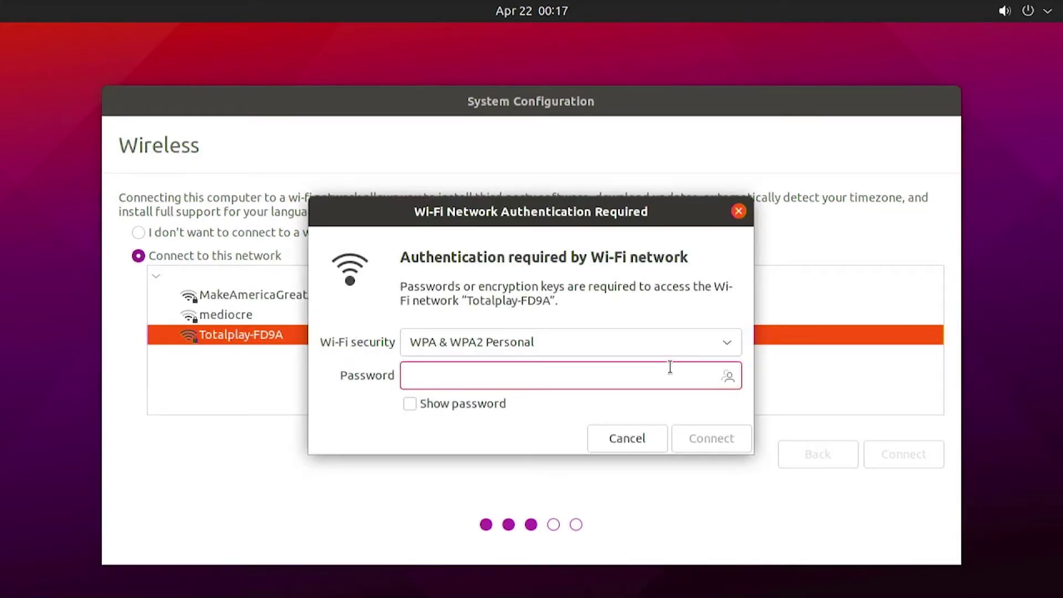
pyautogui.write('****************')
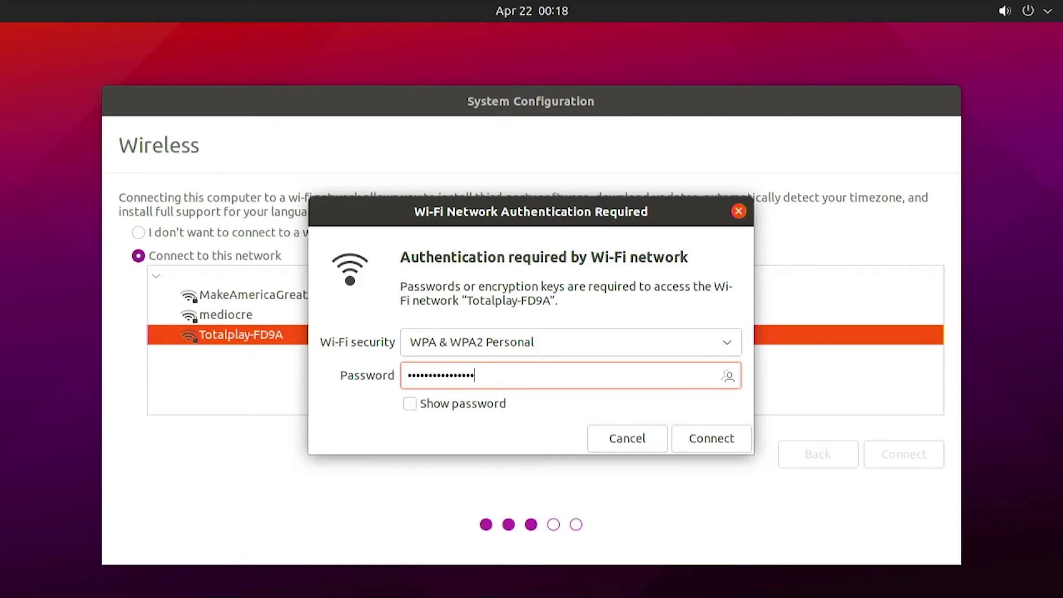
pyautogui.click(704, 437)
pyautogui.click(713, 443)
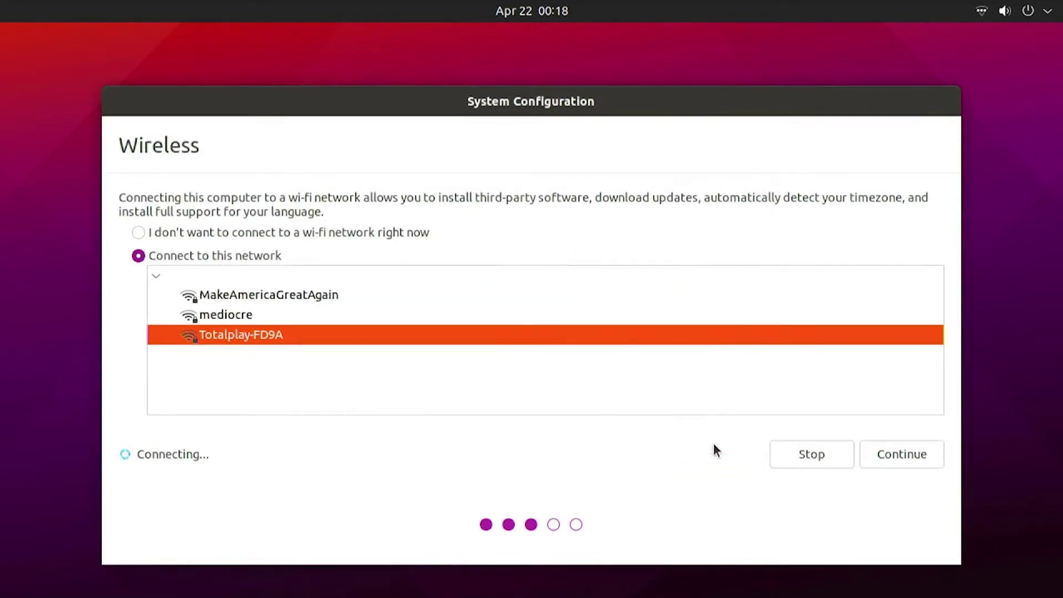
pyautogui.click(912, 451)
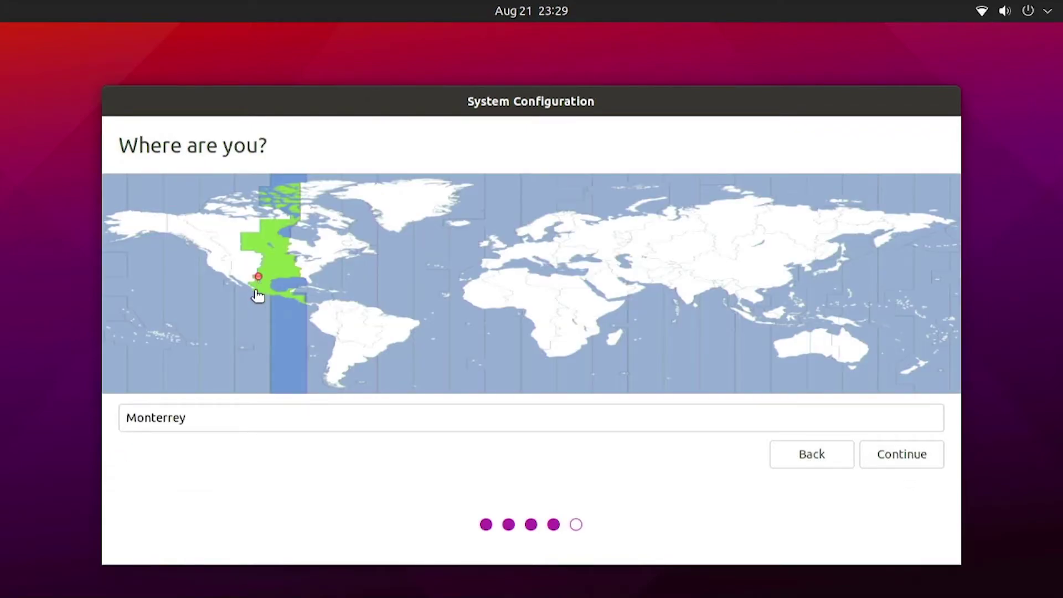
# Confirm the location, then enter the account name, a password and its confirmation.
pyautogui.click(257, 292)
pyautogui.click(906, 459)
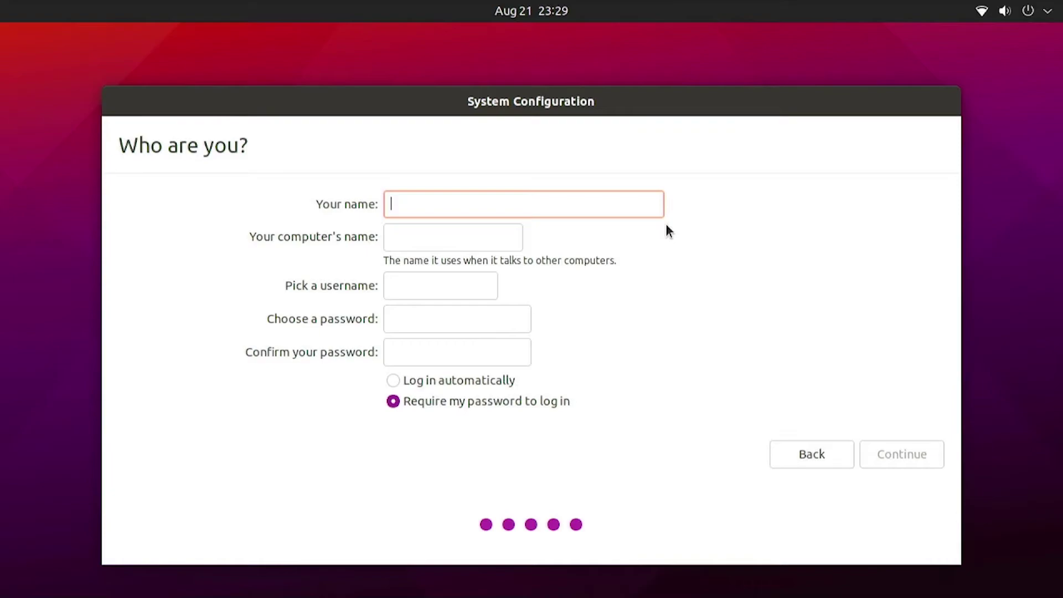
pyautogui.write('Astro')
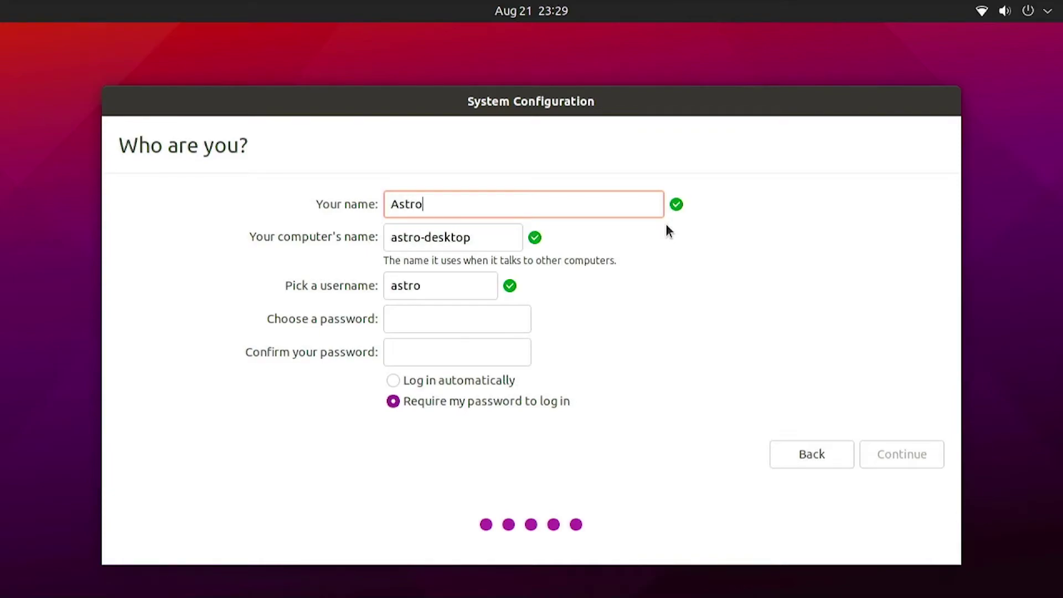
pyautogui.write('Shoo')
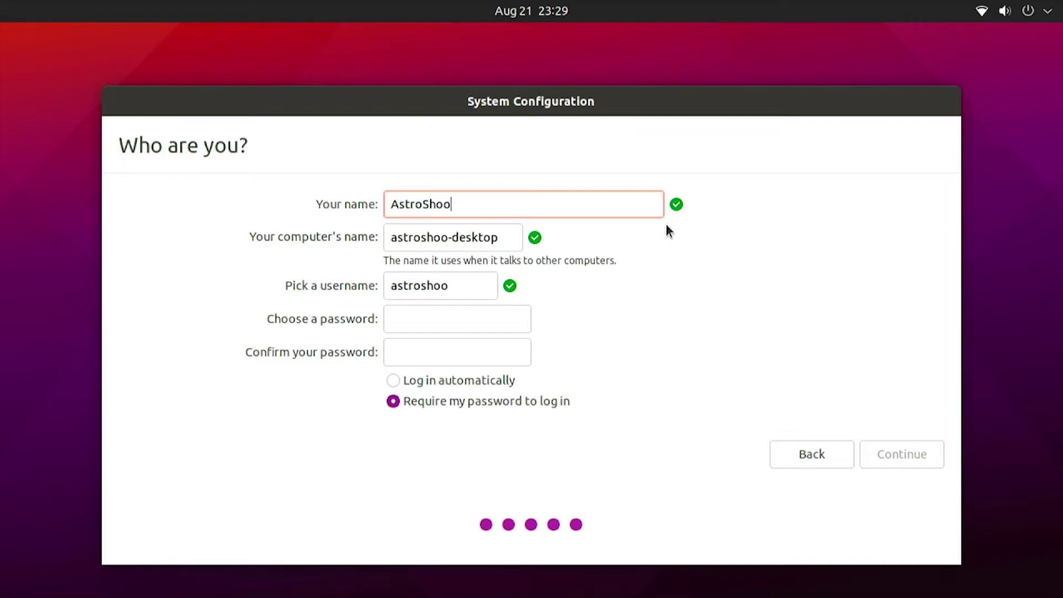
pyautogui.write('ting')
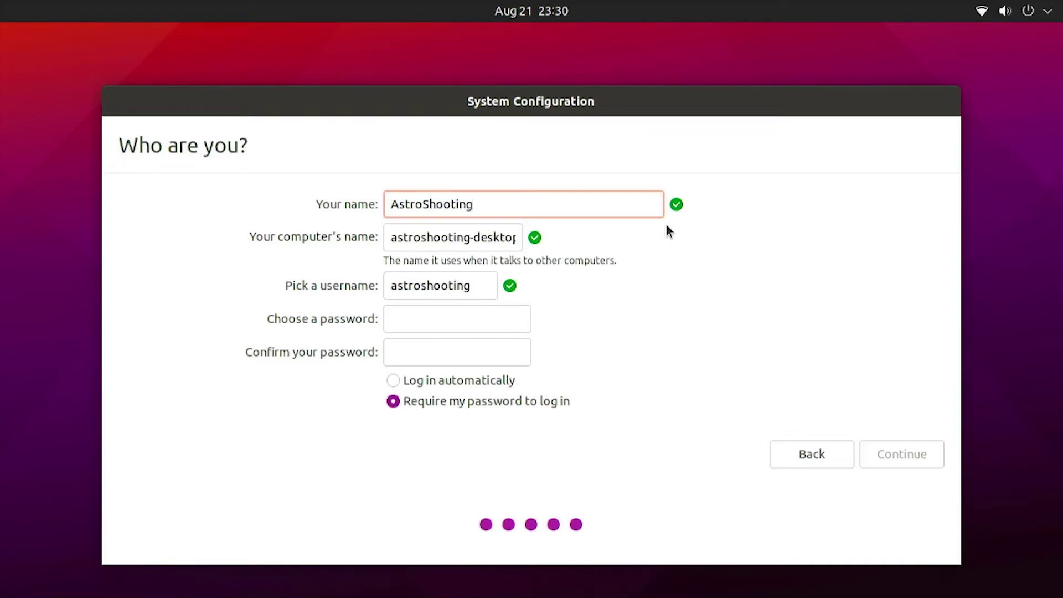
pyautogui.write('Stars')
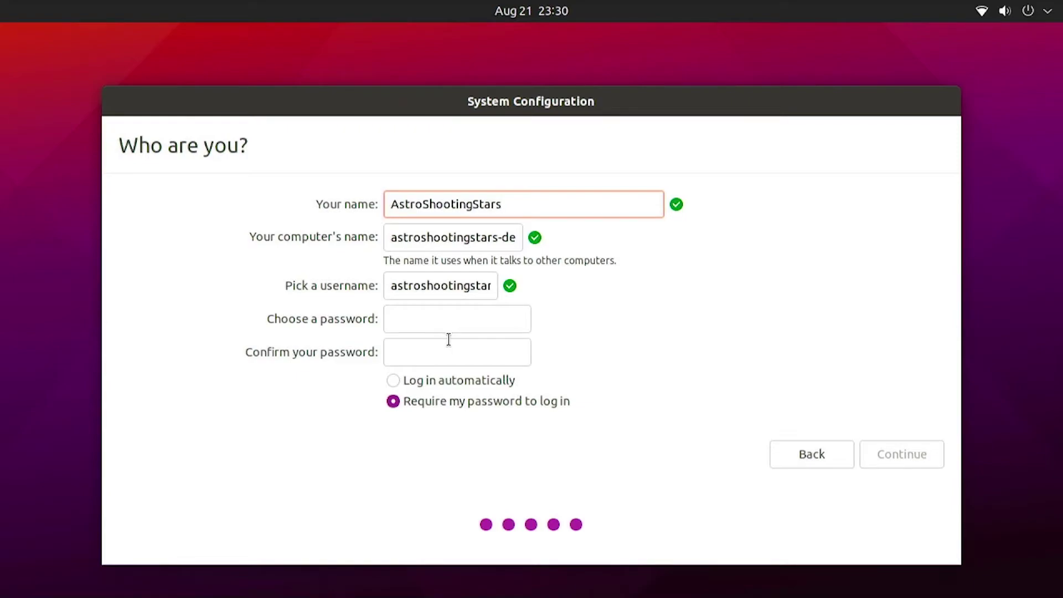
pyautogui.click(451, 310)
pyautogui.write('•••••')
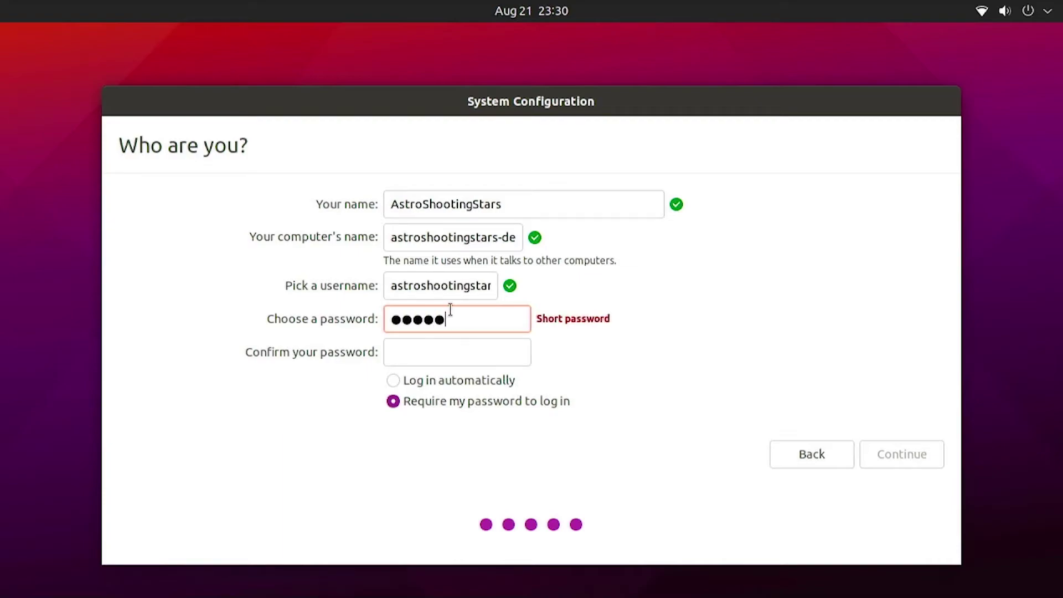
pyautogui.click(452, 355)
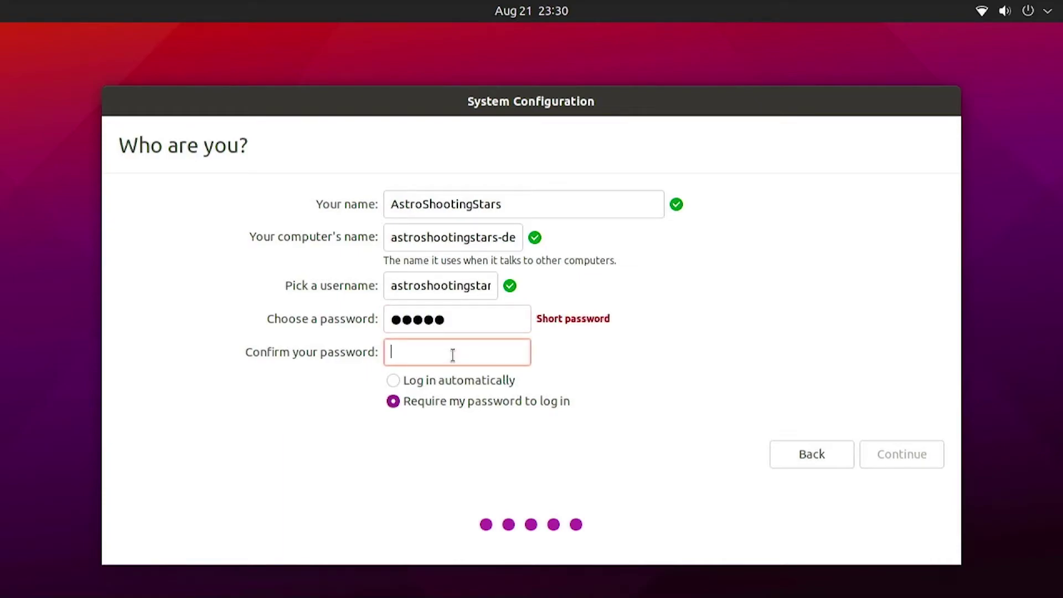
pyautogui.write('•••••')
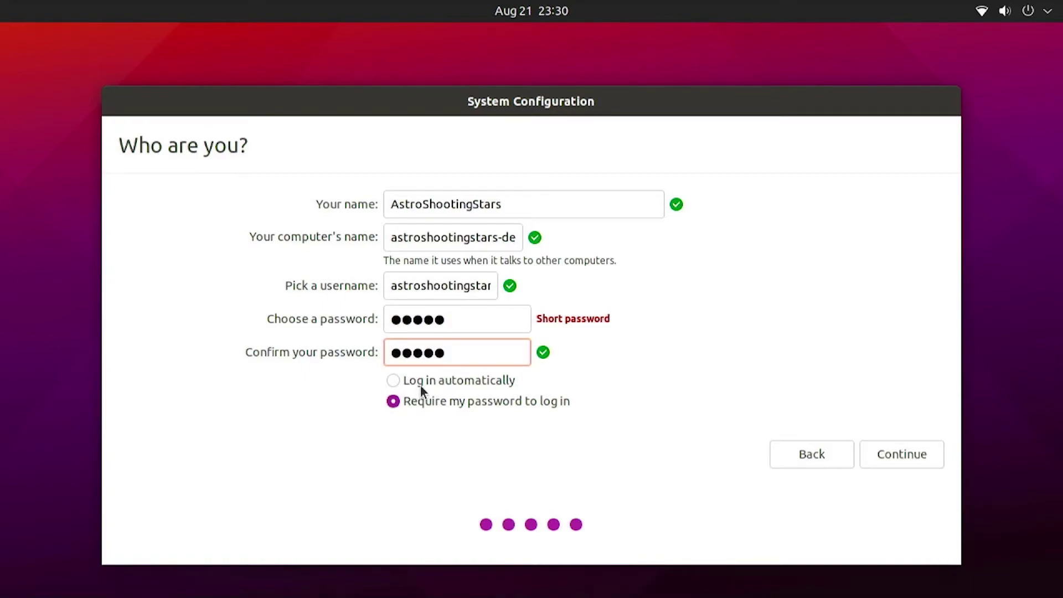
# Create the account, then sign in on the login screen with its password.
pyautogui.click(929, 453)
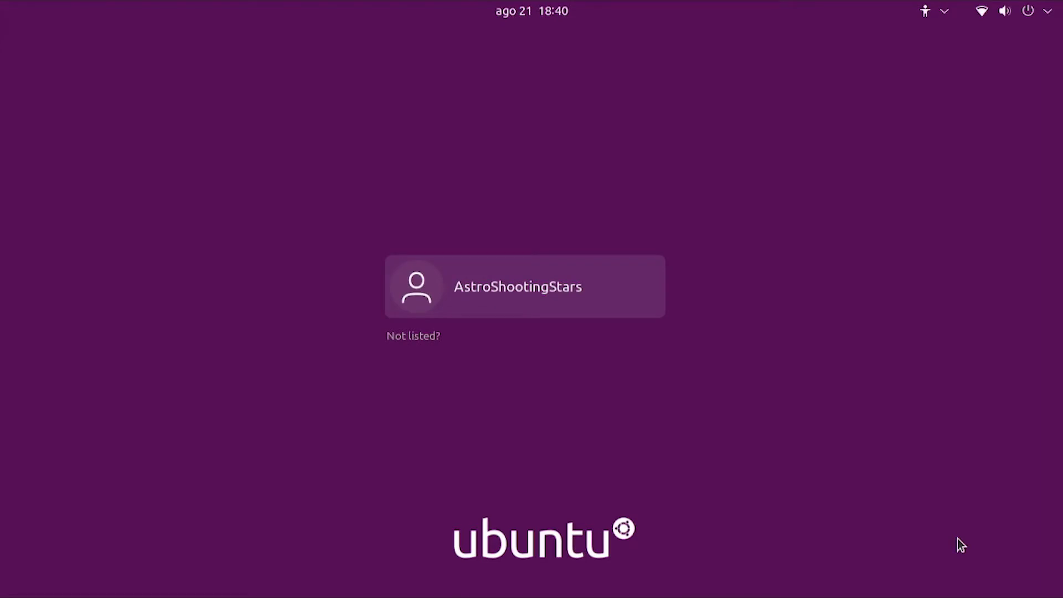
pyautogui.click(591, 301)
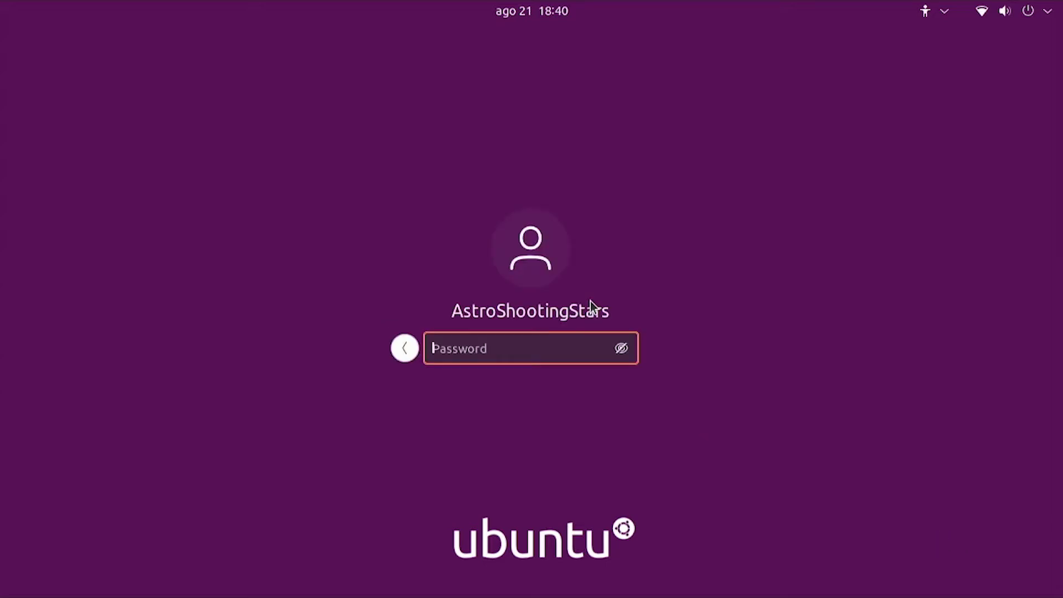
pyautogui.write('•••••')
pyautogui.press('Return')
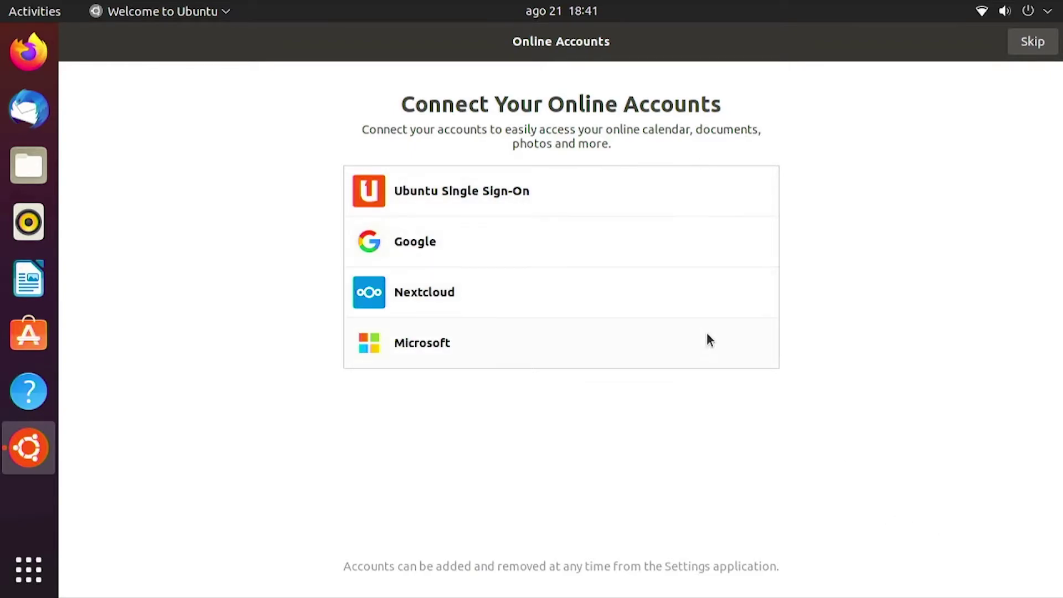
# Skip Online Accounts, pass the info and privacy pages, finish, and show all applications.
pyautogui.click(1031, 43)
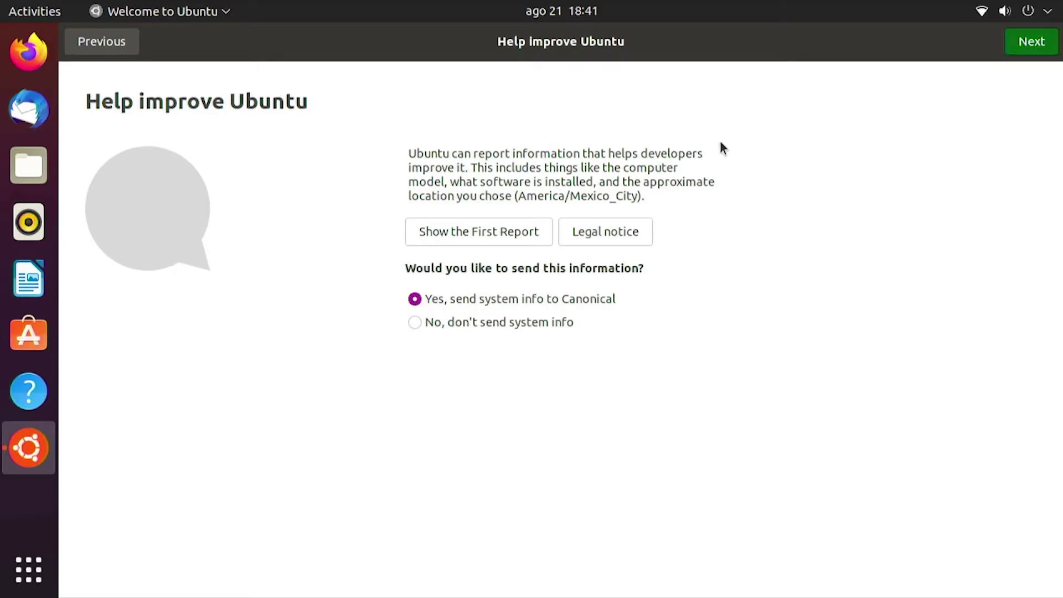
pyautogui.press('Return')
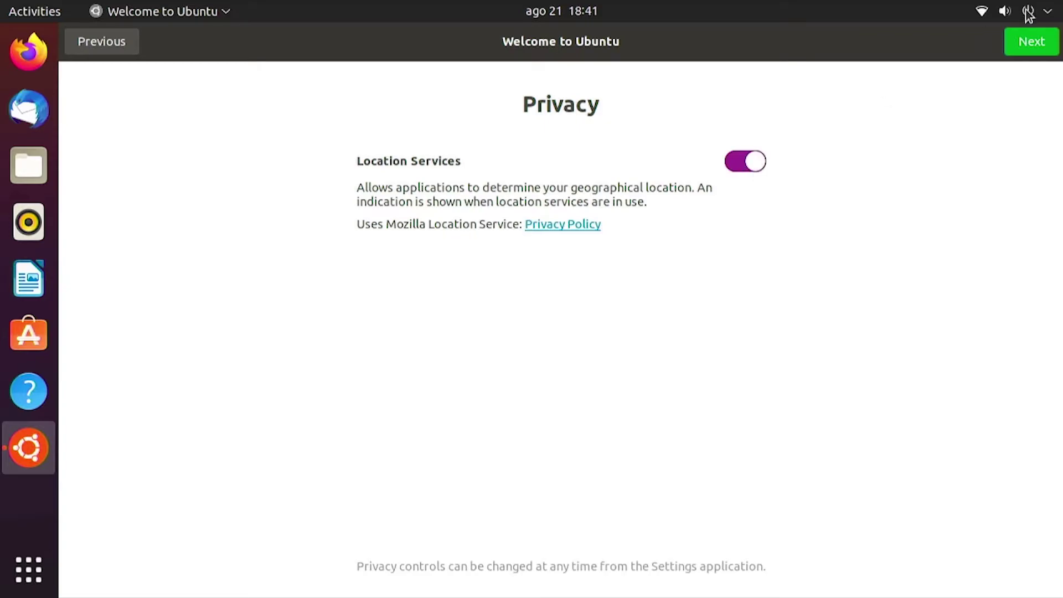
pyautogui.click(1042, 47)
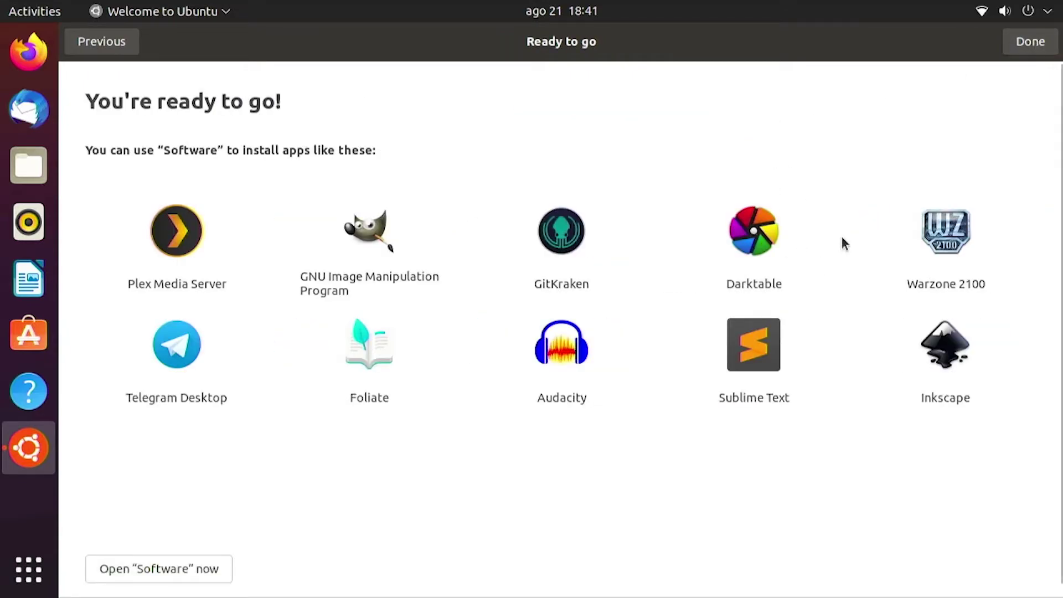
pyautogui.click(1014, 50)
pyautogui.click(29, 590)
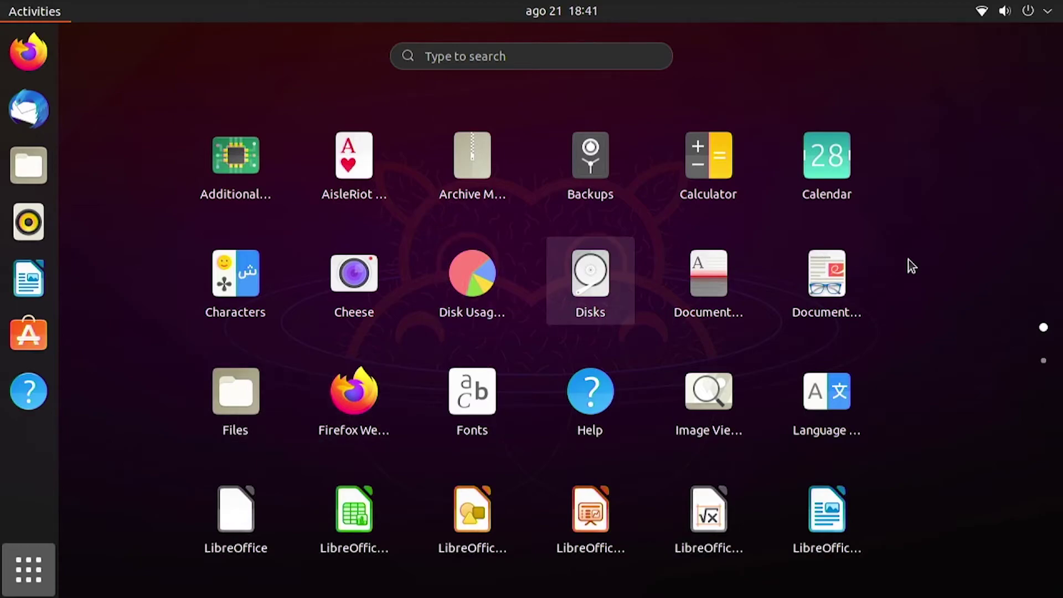
# Launch Settings from the second page of the app grid.
pyautogui.click(1047, 363)
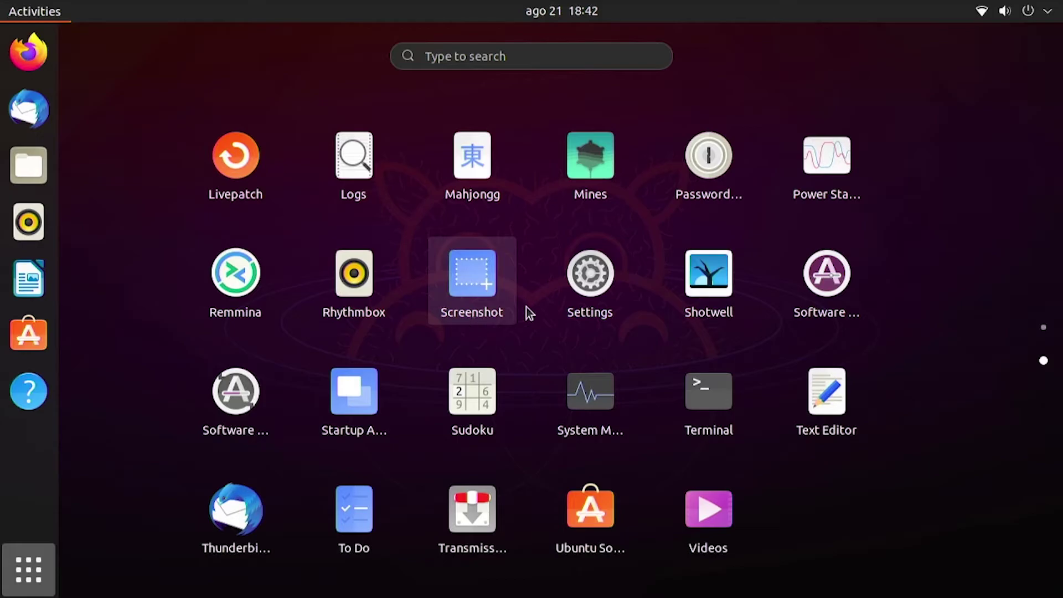
pyautogui.click(583, 287)
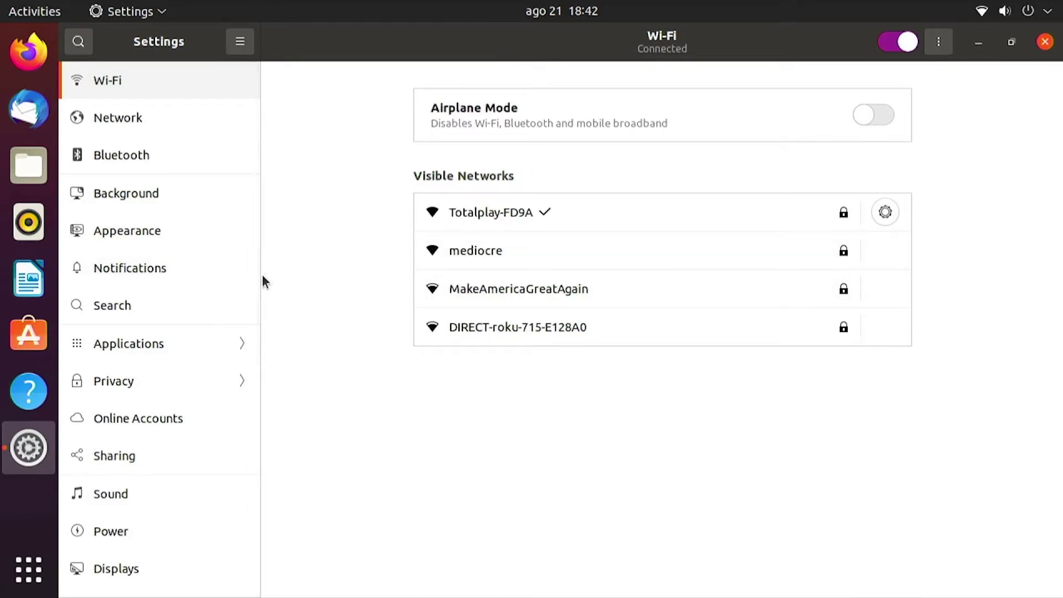
# Add English (US) as an input source in Region & Language.
pyautogui.moveTo(255, 275); pyautogui.dragTo(266, 422)
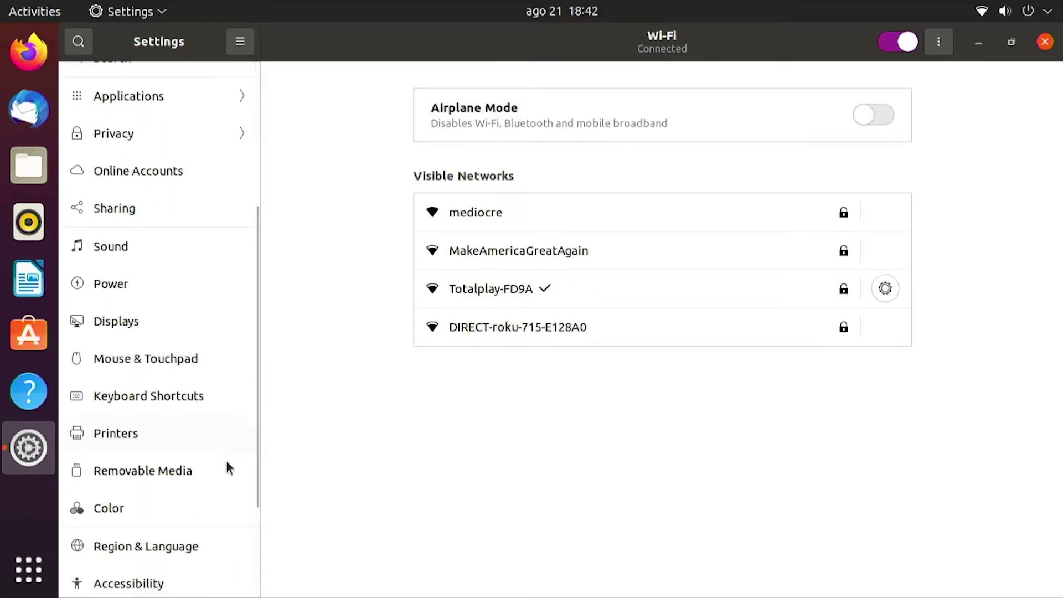
pyautogui.click(172, 548)
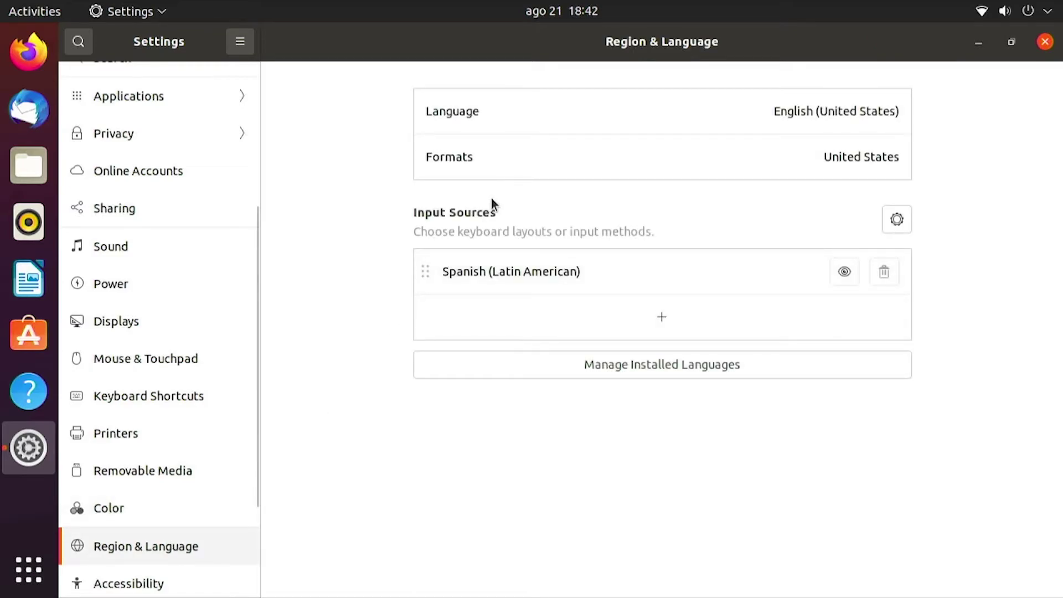
pyautogui.click(616, 305)
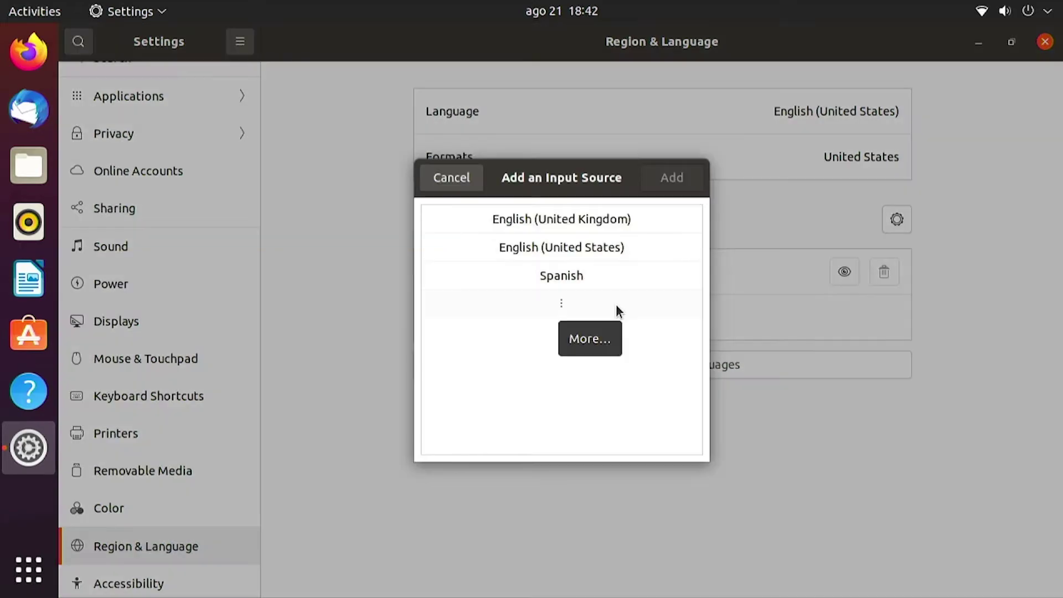
pyautogui.click(598, 257)
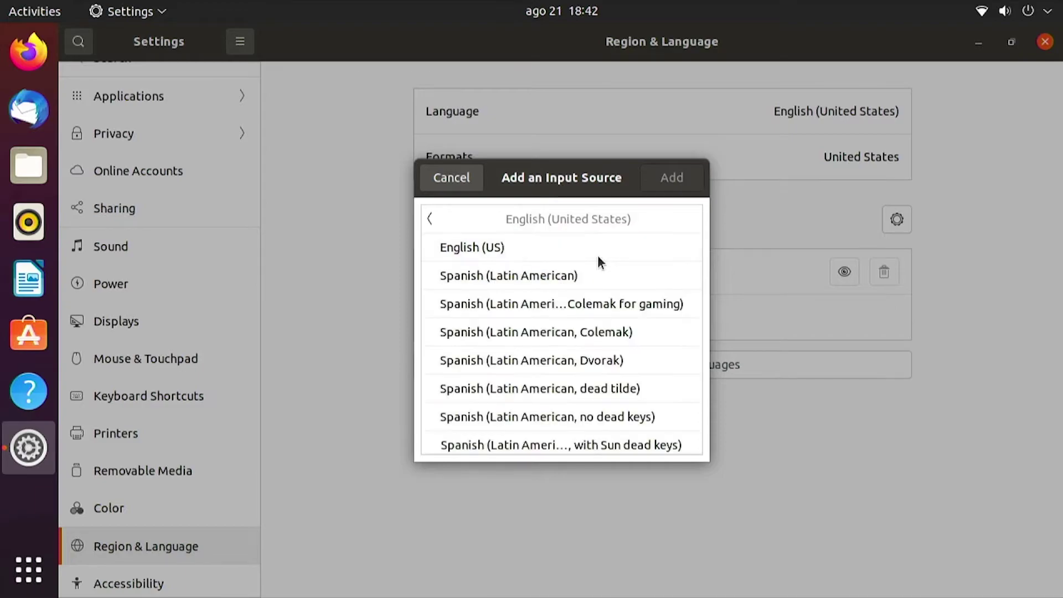
pyautogui.click(563, 255)
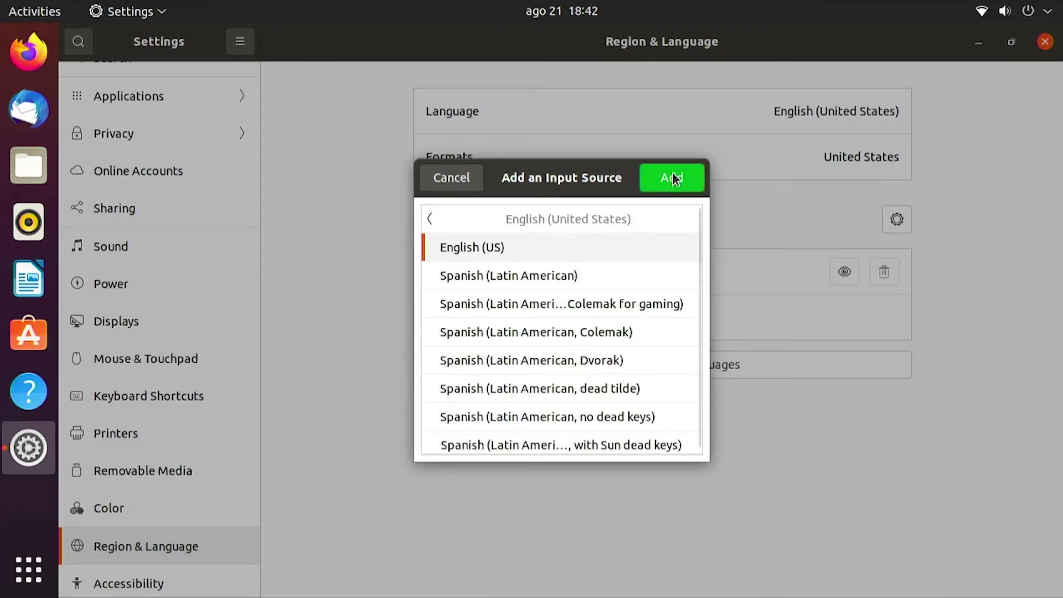
pyautogui.click(683, 181)
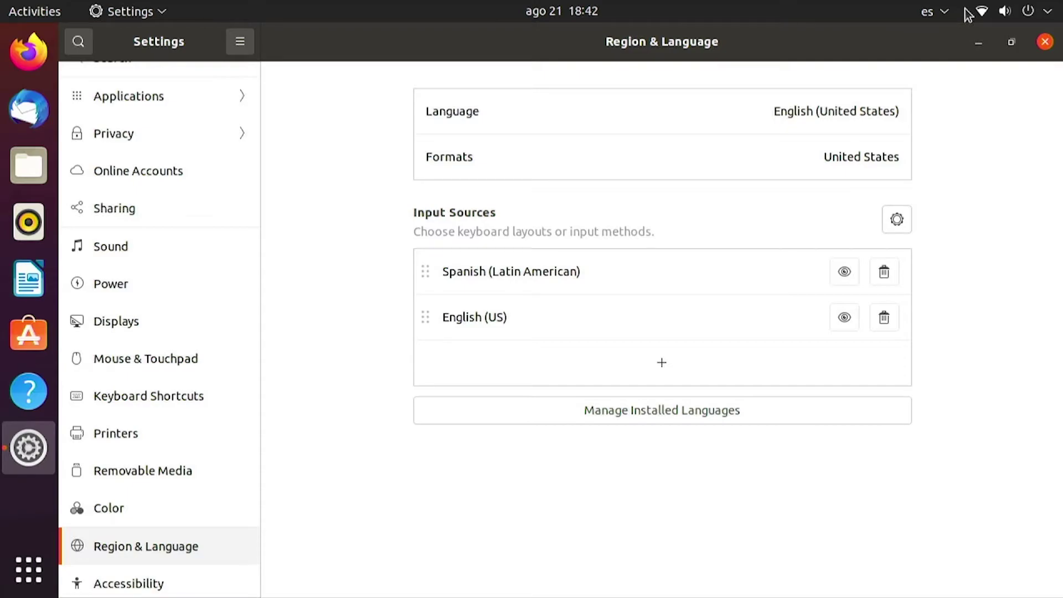
# Check the input source switcher, then go to the Users settings page.
pyautogui.click(942, 16)
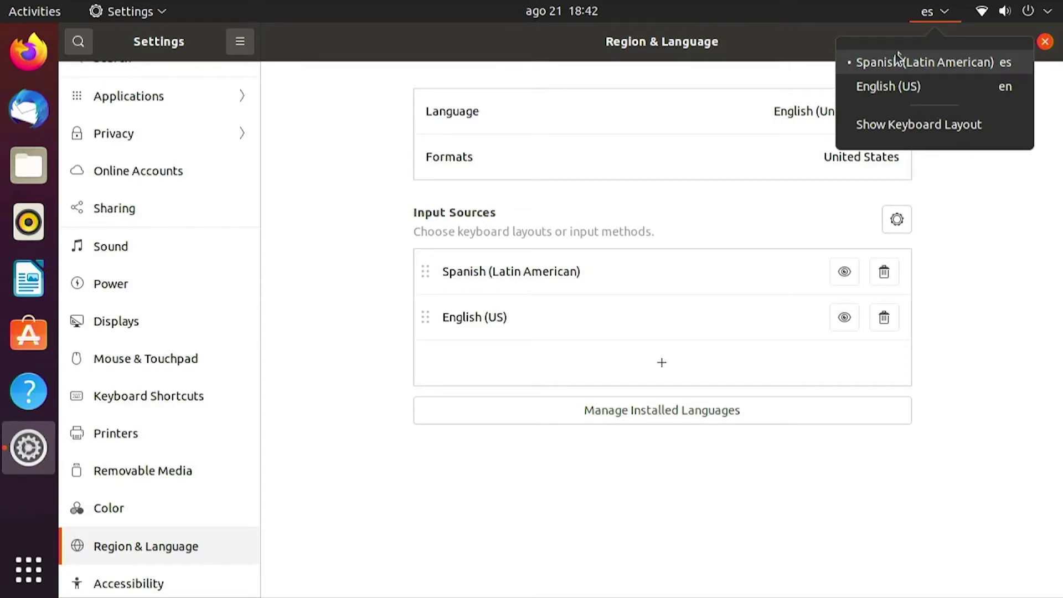
pyautogui.click(807, 11)
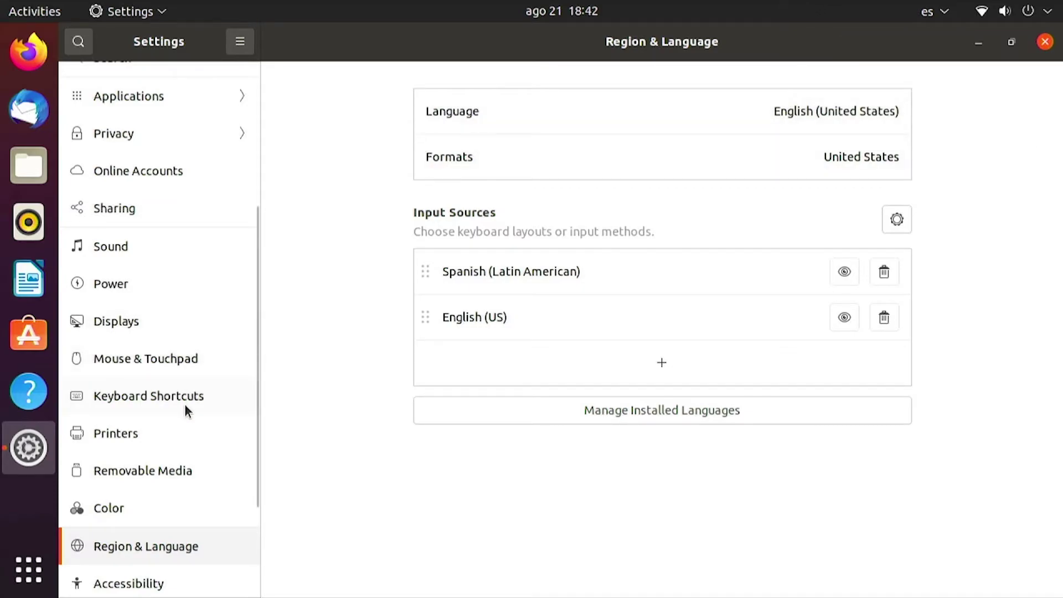
pyautogui.moveTo(255, 376); pyautogui.dragTo(258, 464)
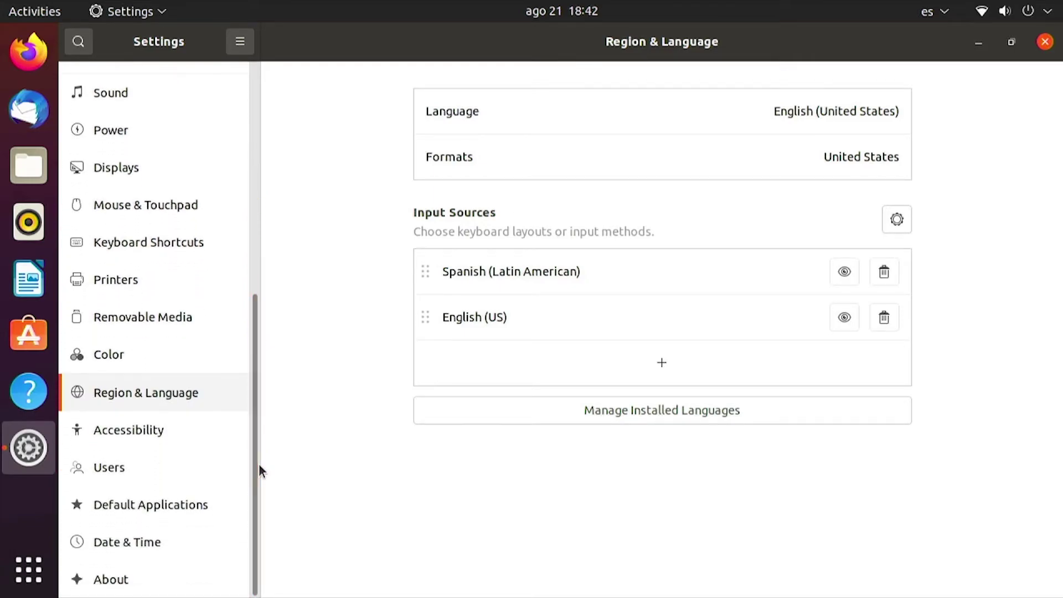
pyautogui.click(171, 472)
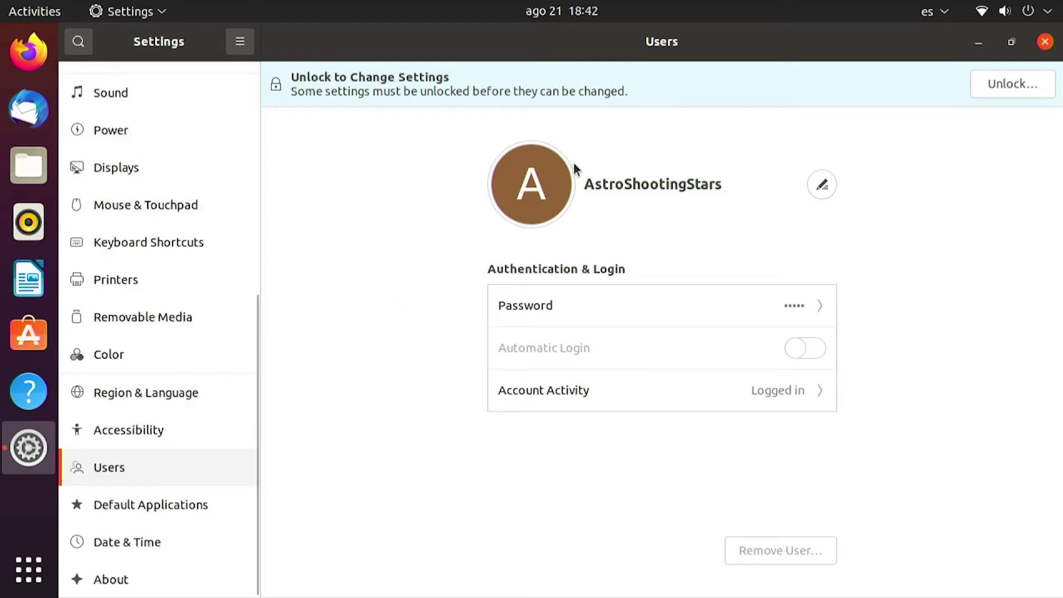
# Set the account avatar to the bicycle picture, then close Settings.
pyautogui.click(531, 196)
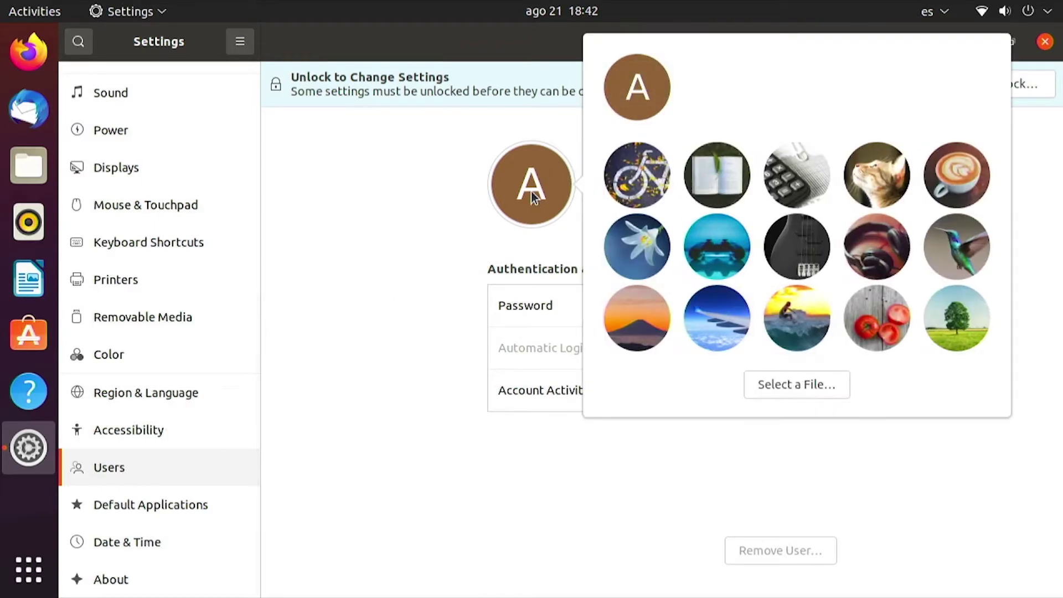
pyautogui.click(636, 181)
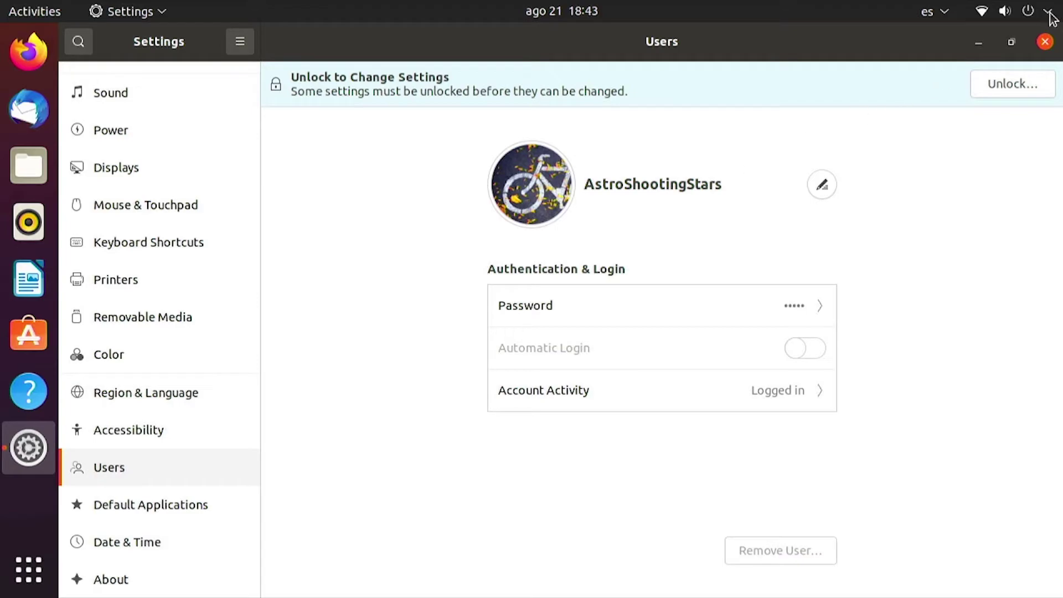
pyautogui.click(1045, 41)
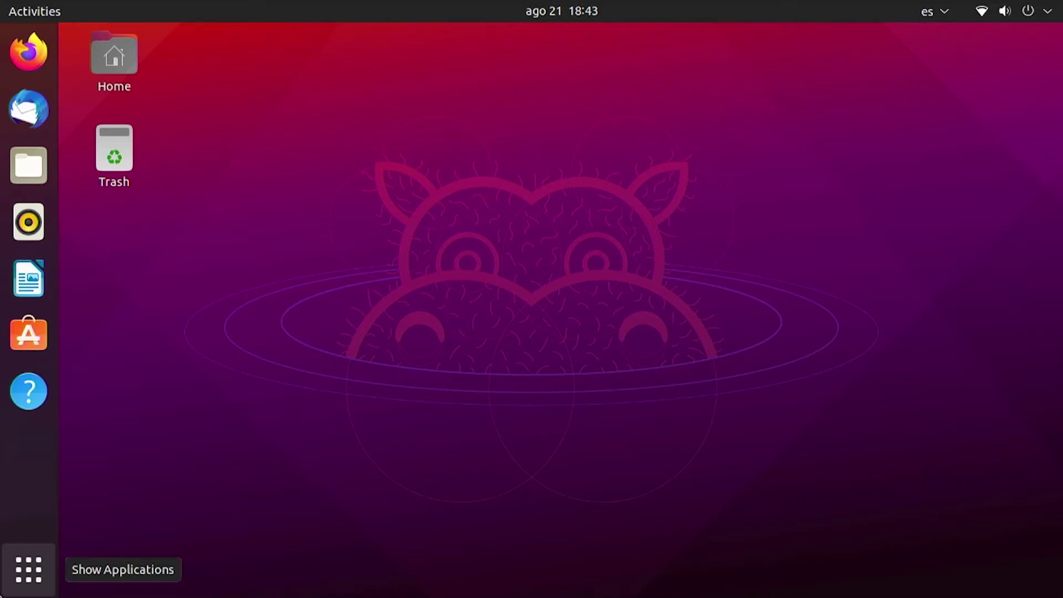
# Launch Software Updater from the second page of the applications list.
pyautogui.click(29, 569)
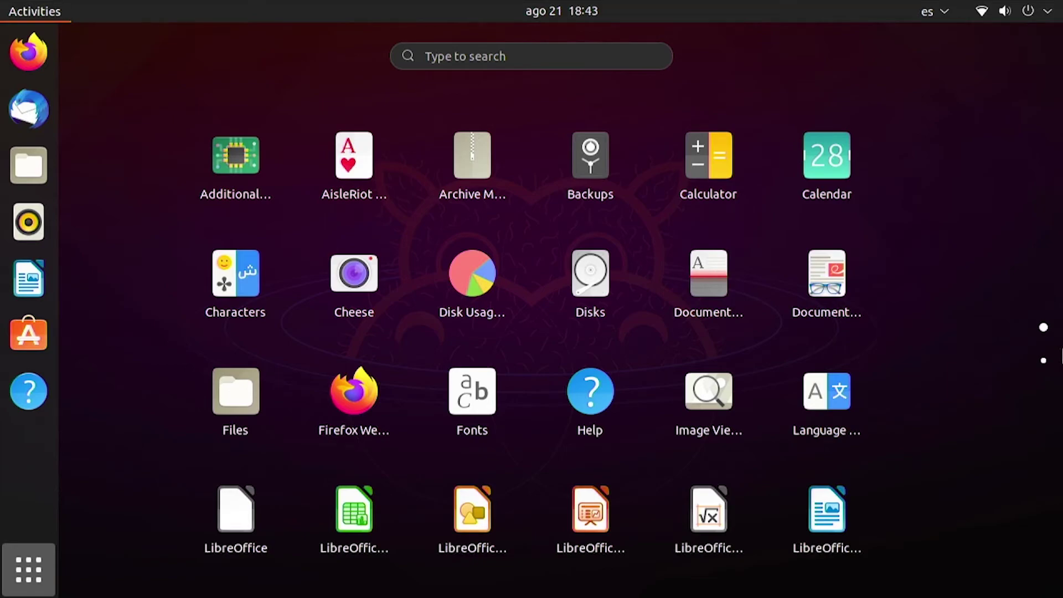
pyautogui.click(1043, 360)
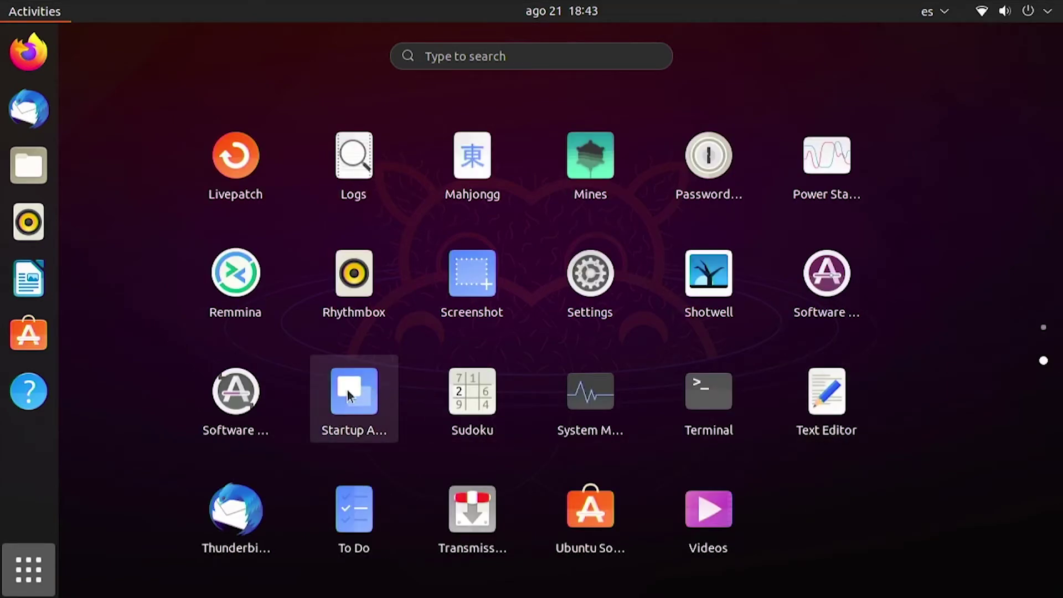
pyautogui.click(254, 401)
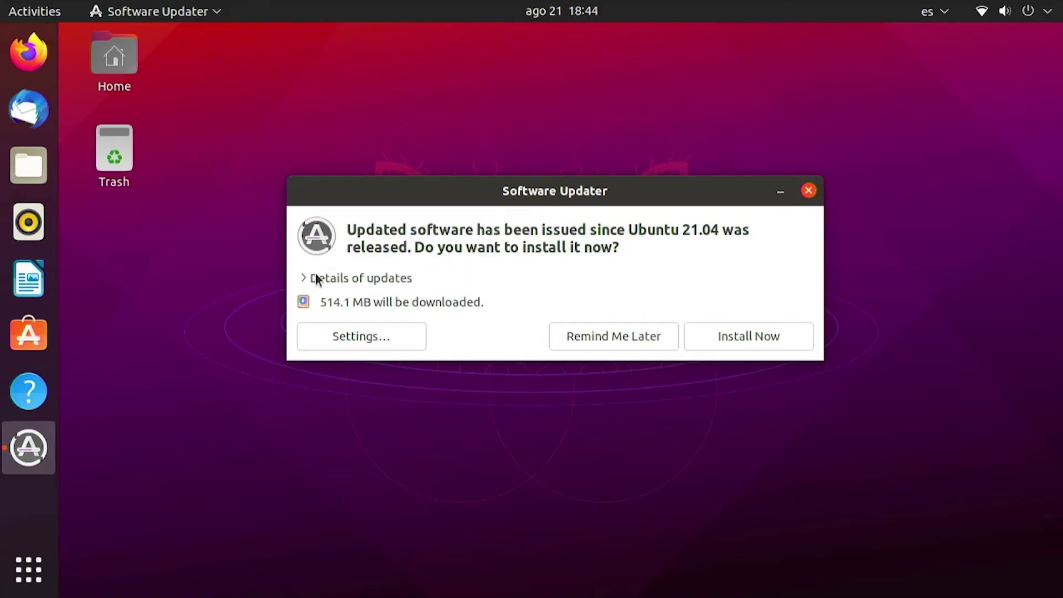
# Install the available system updates, authorizing with the account password.
pyautogui.click(741, 337)
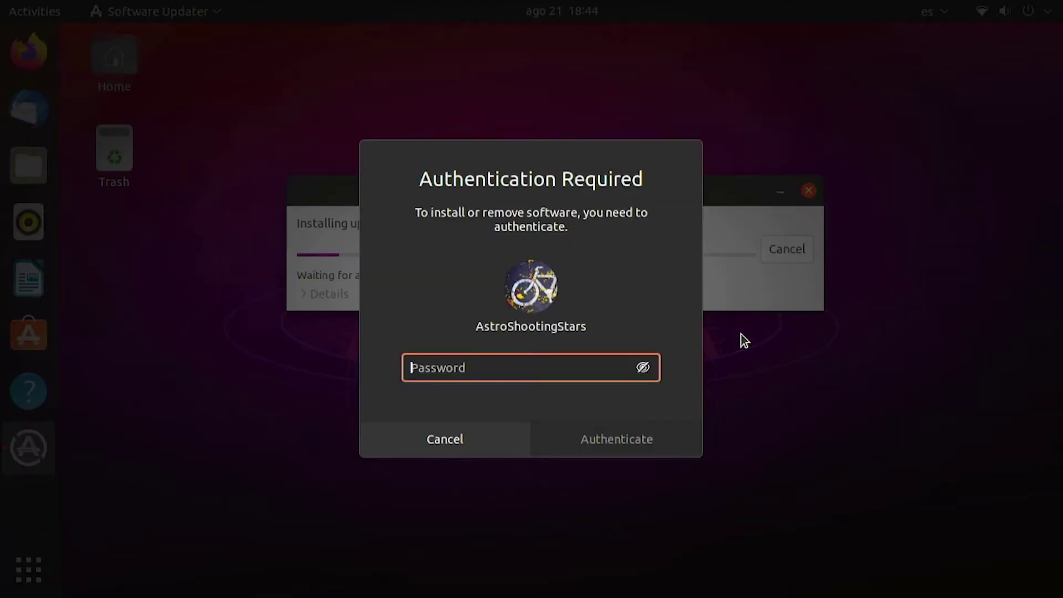
pyautogui.write('*****')
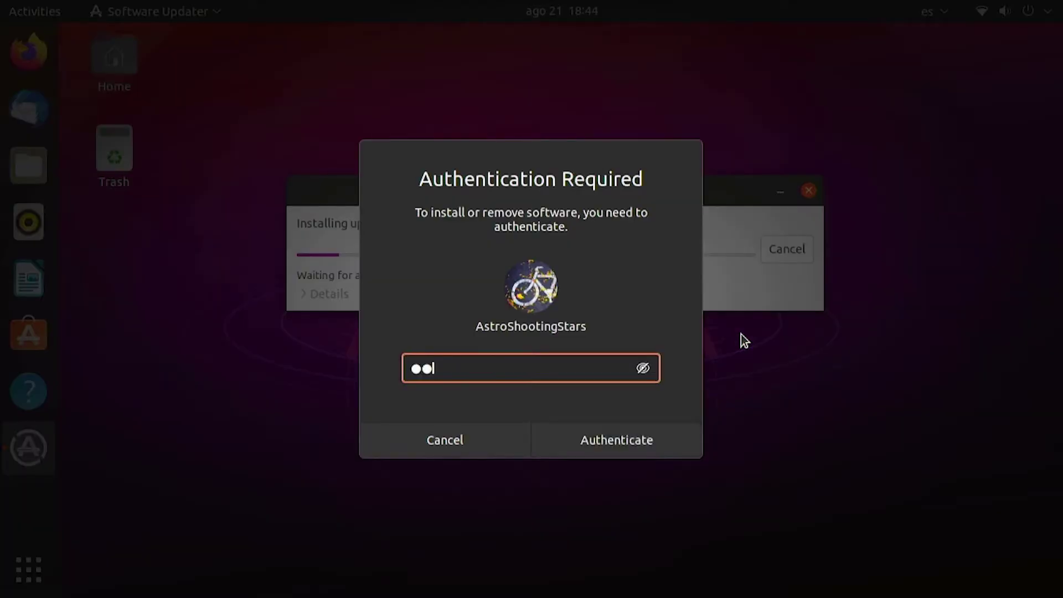
pyautogui.press('Return')
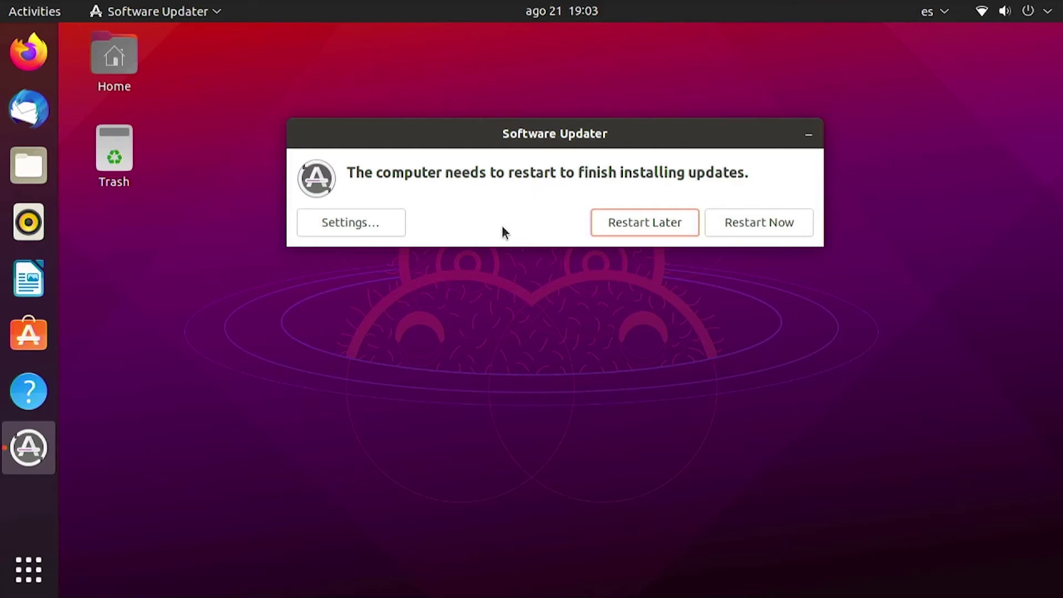
# Restart to finish the updates, then log back into the user account with its password.
pyautogui.click(774, 221)
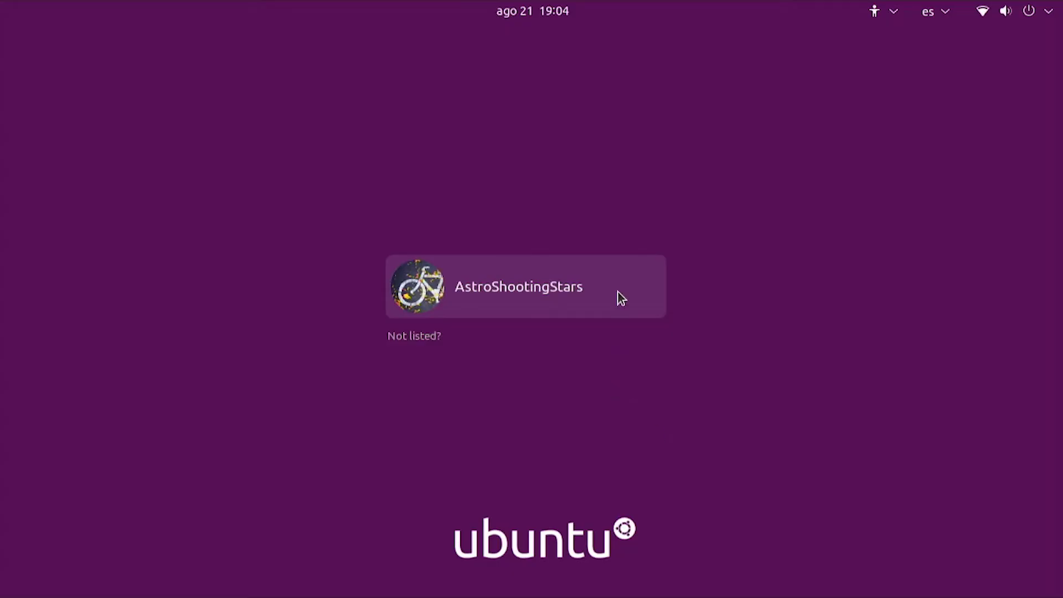
pyautogui.click(618, 291)
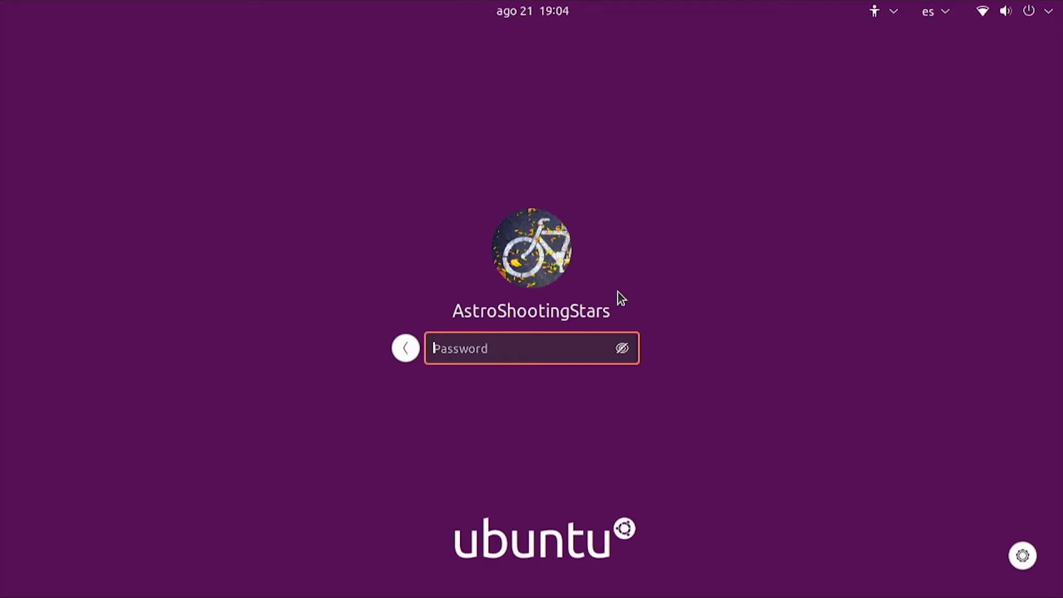
pyautogui.write('*****')
pyautogui.press('Return')
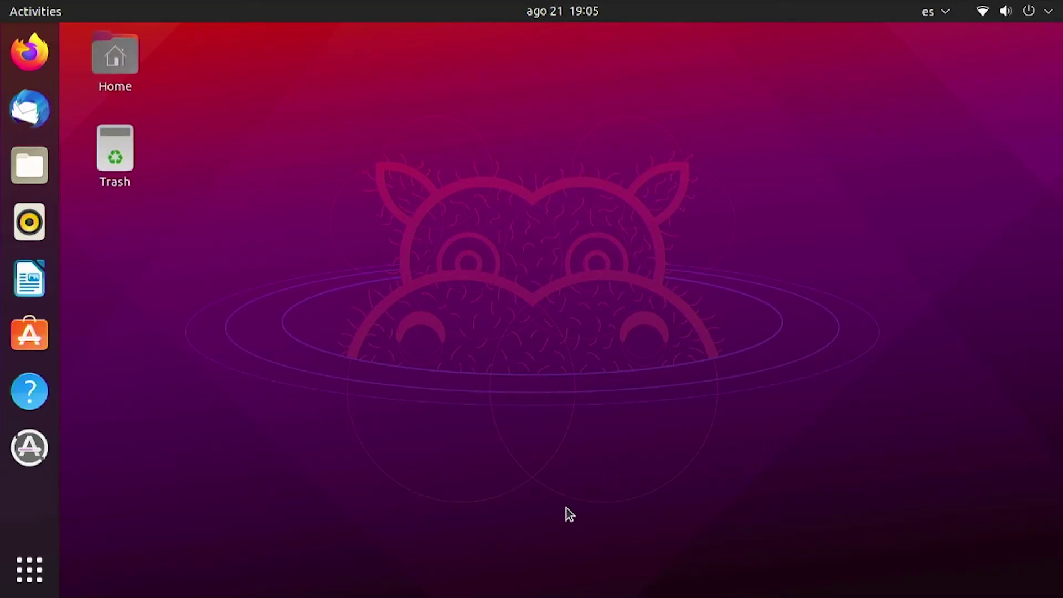
# Check Software Updater, dismiss its up-to-date notice, and bring up Ubuntu Software.
pyautogui.click(23, 430)
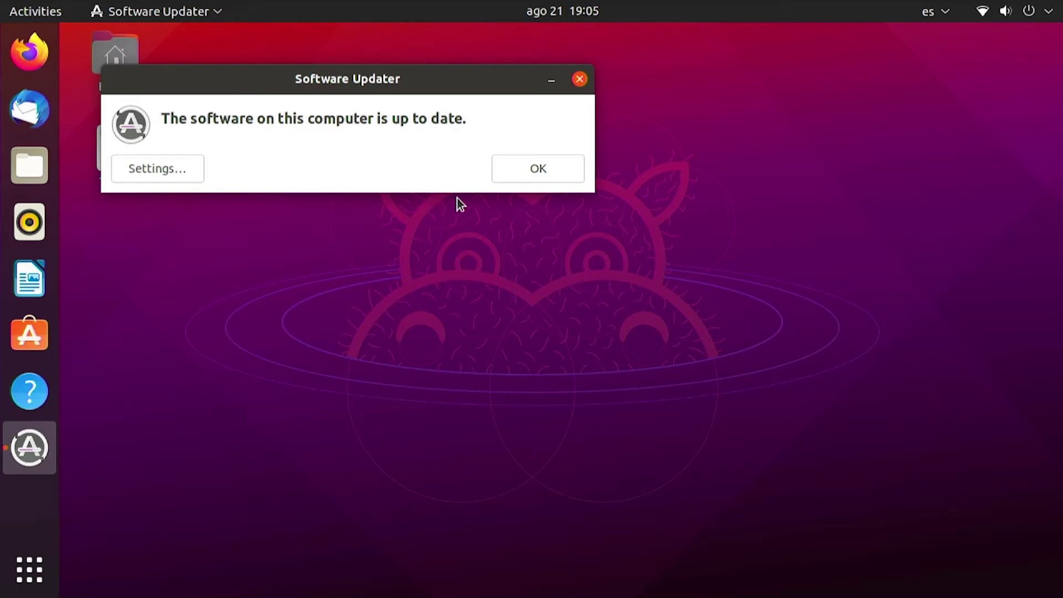
pyautogui.click(570, 172)
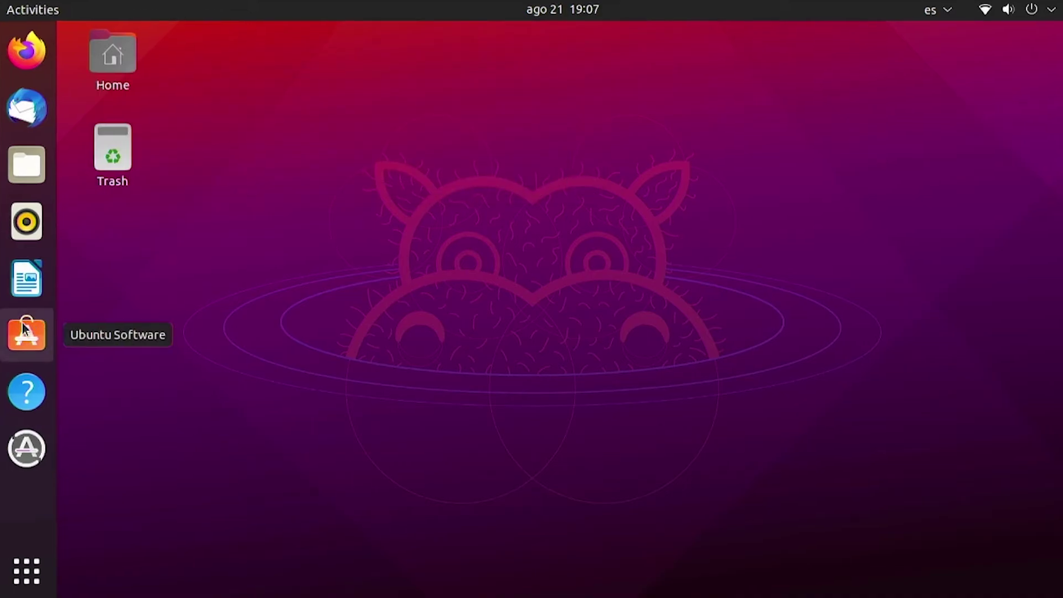
pyautogui.click(25, 331)
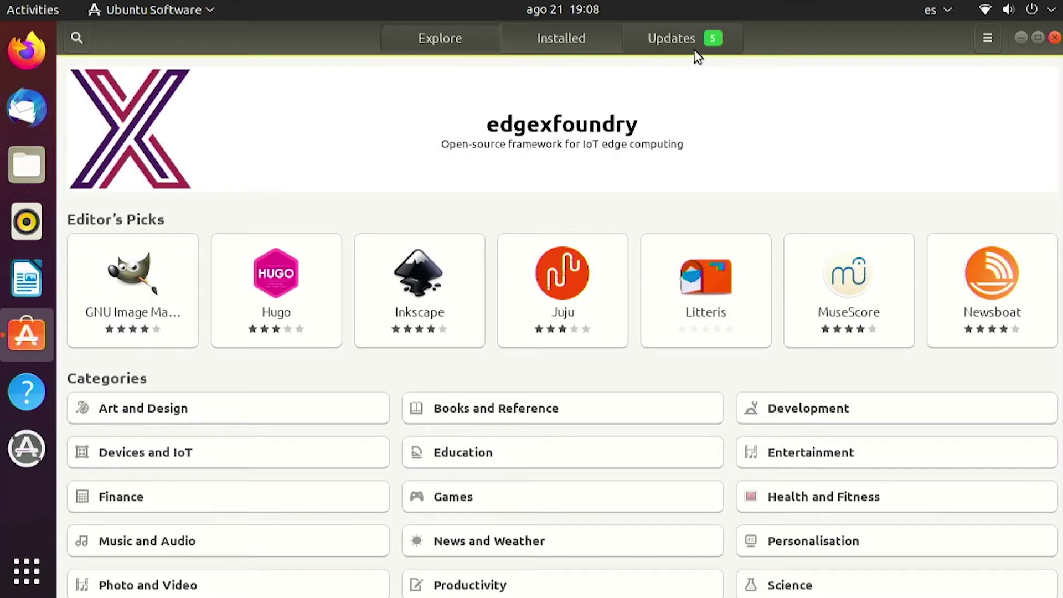
# Update all five pending apps from the Updates tab, authorizing with the password.
pyautogui.click(682, 38)
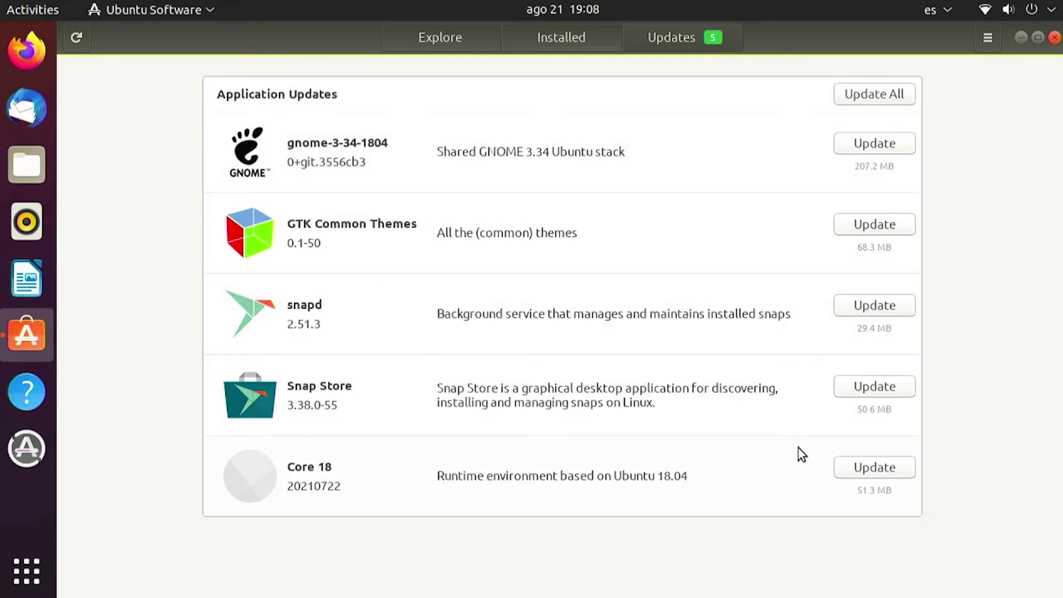
pyautogui.click(872, 94)
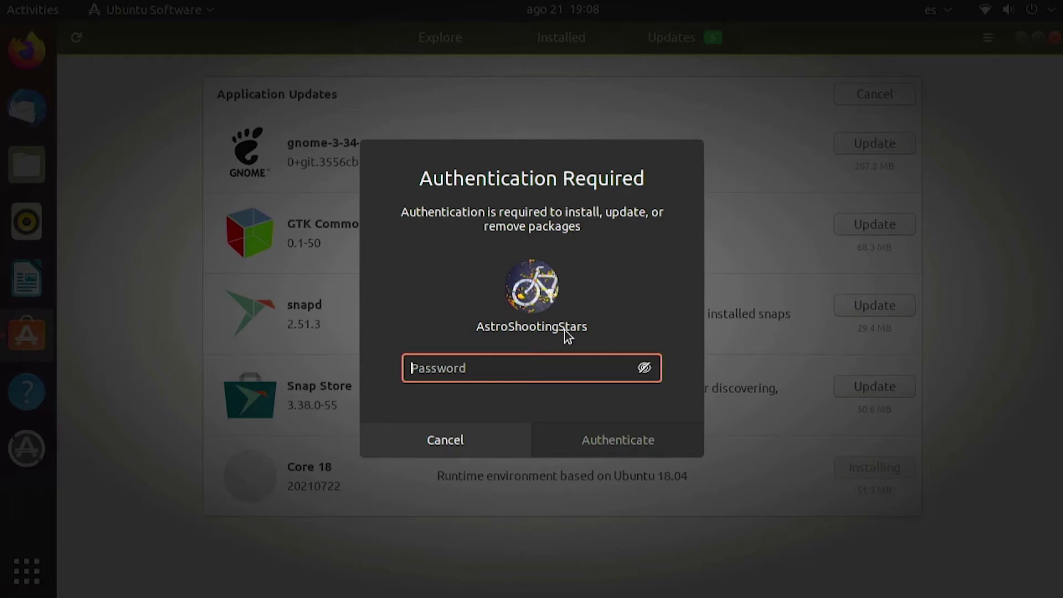
pyautogui.write('•••••')
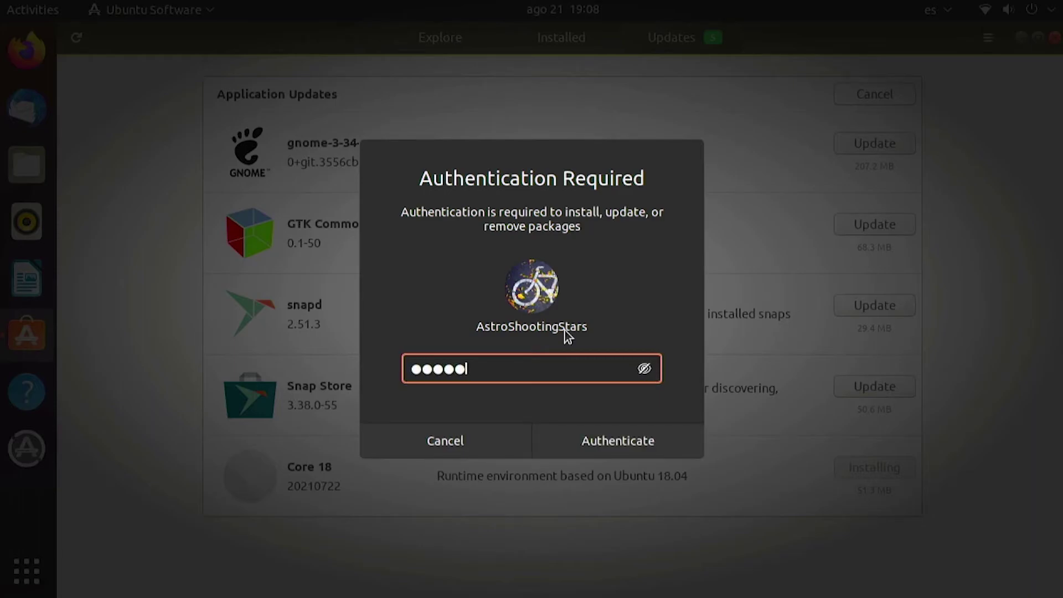
pyautogui.press('Return')
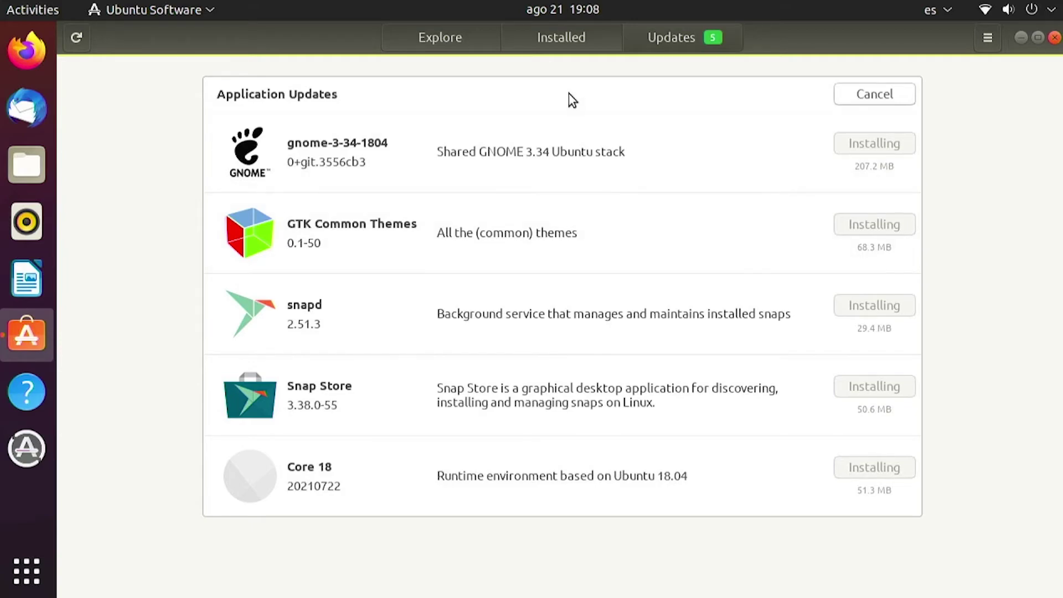
# Search the store for 'vlc' and install VLC media player, authorizing with the password.
pyautogui.click(457, 43)
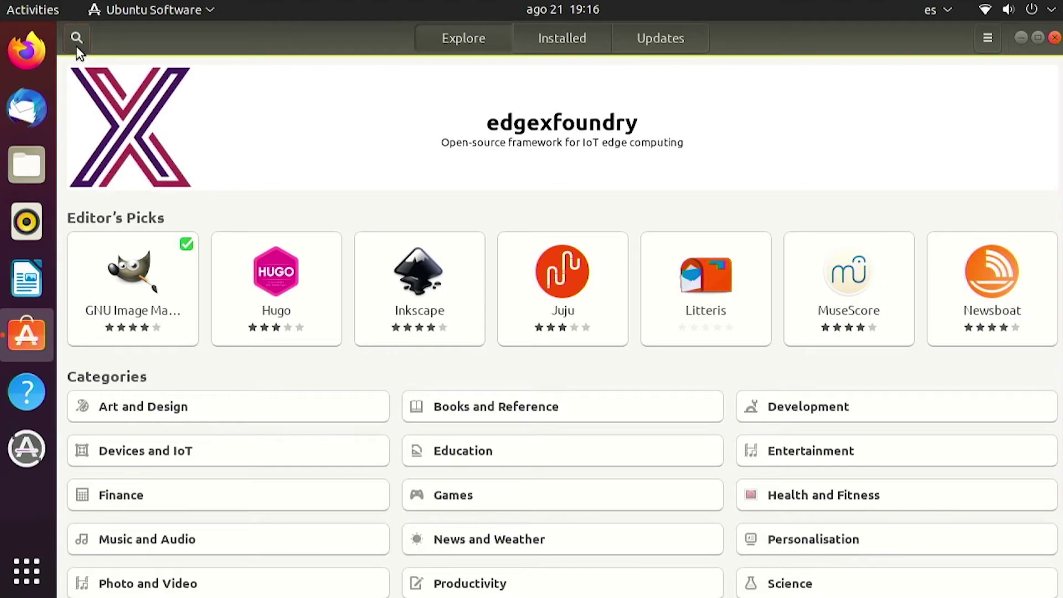
pyautogui.click(77, 39)
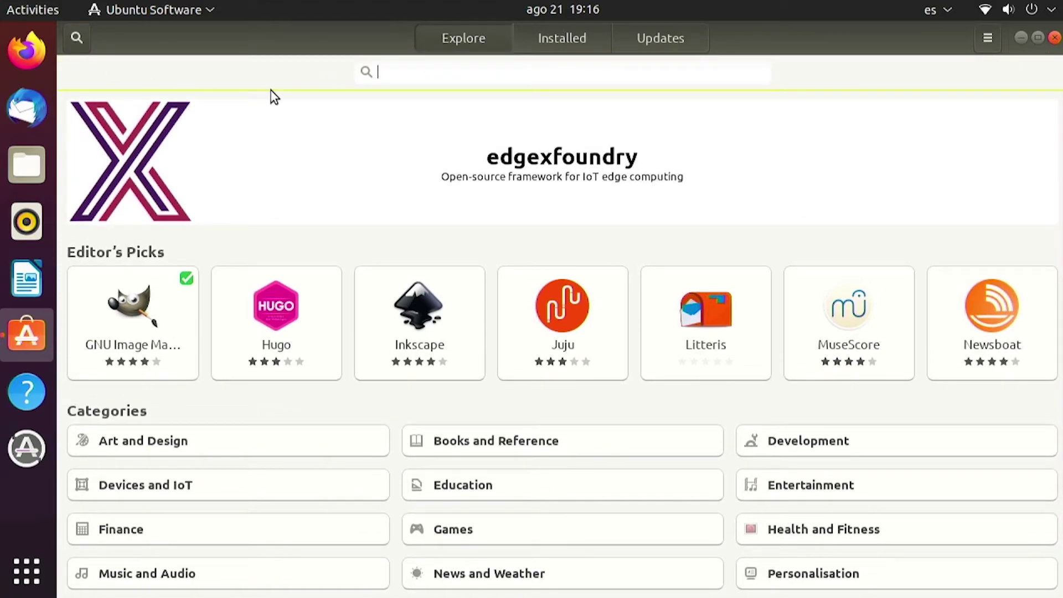
pyautogui.write('vlc')
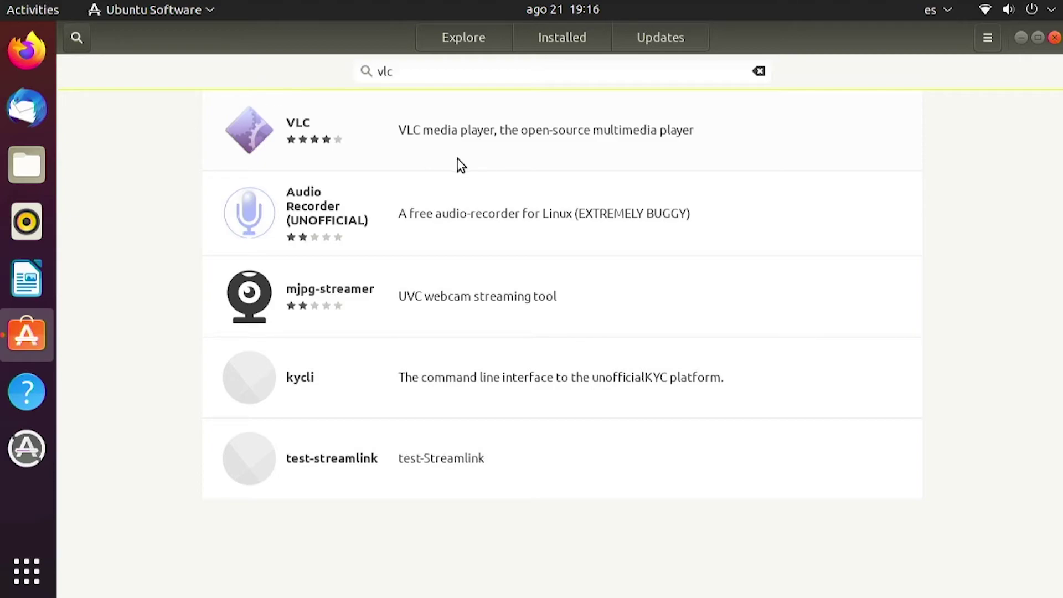
pyautogui.click(402, 131)
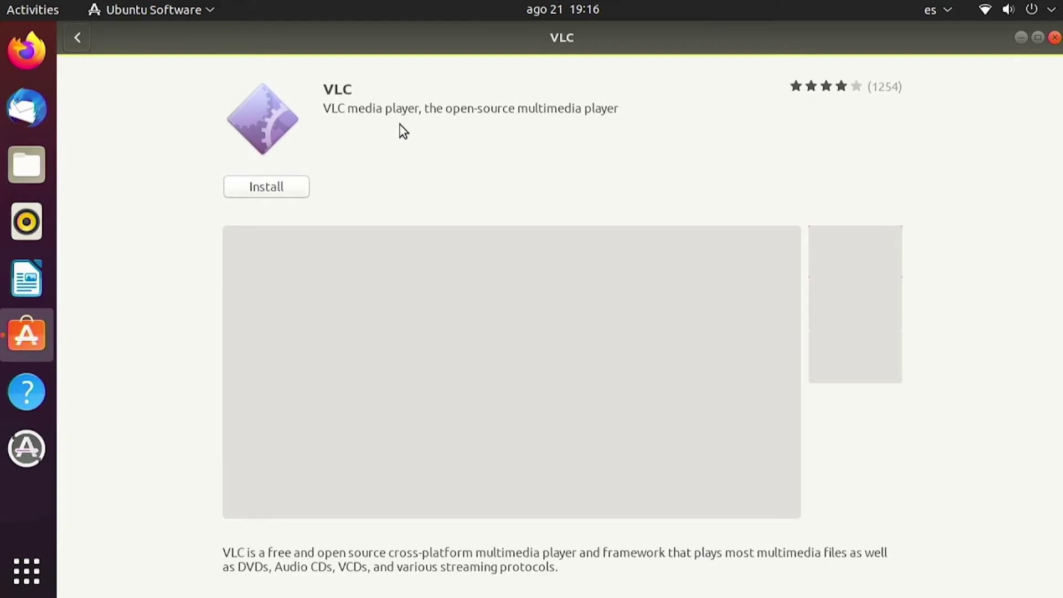
pyautogui.click(259, 187)
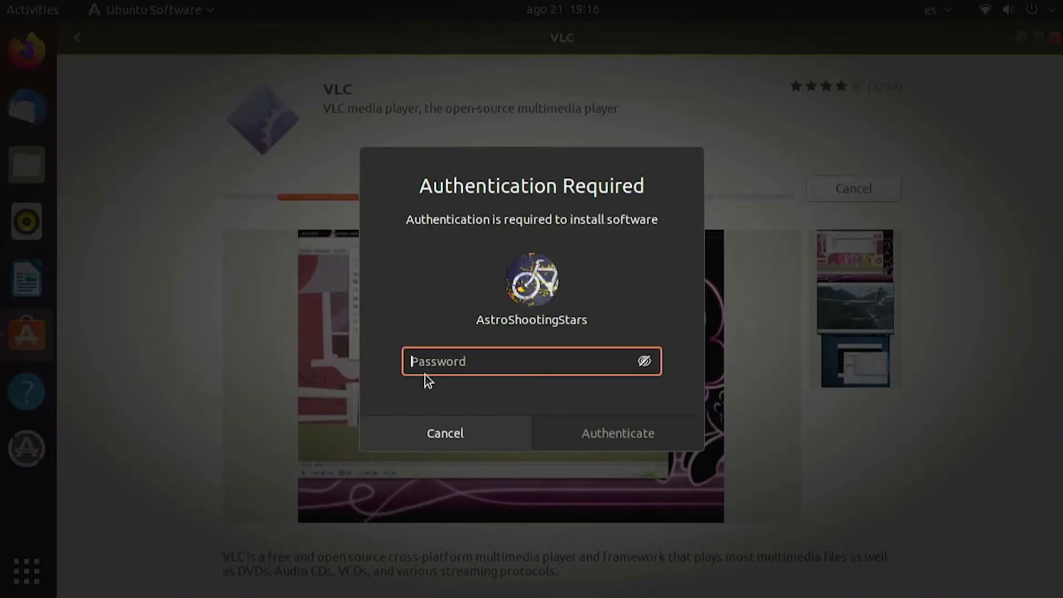
pyautogui.write('****')
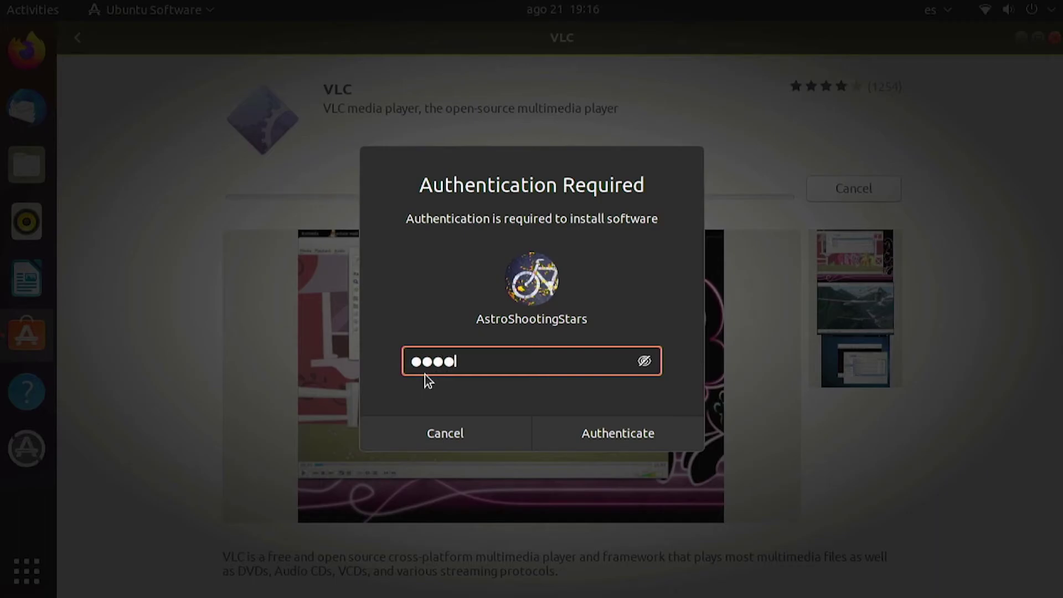
pyautogui.press('Return')
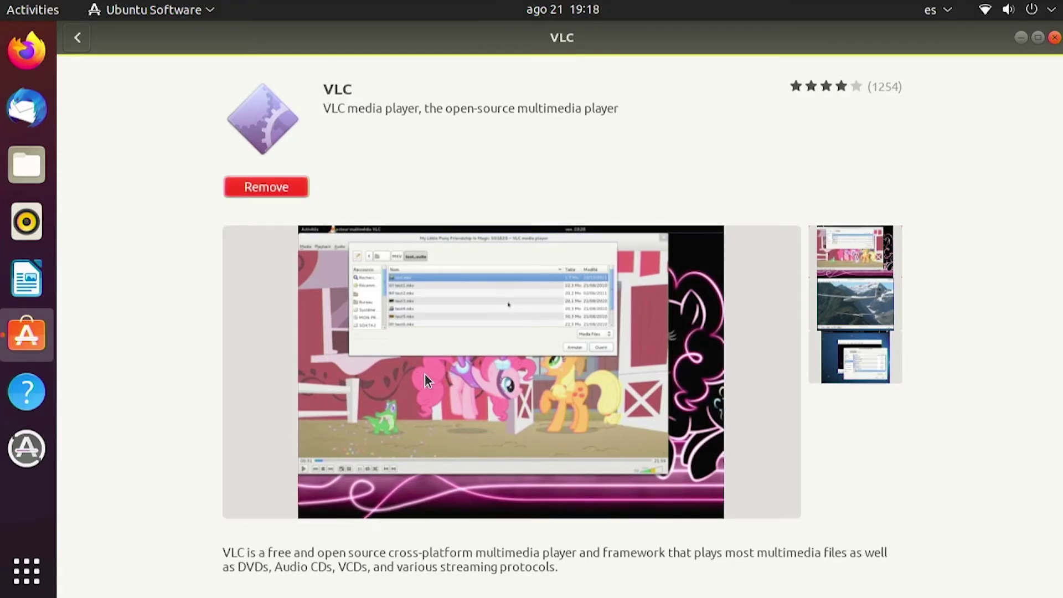
pyautogui.click(78, 38)
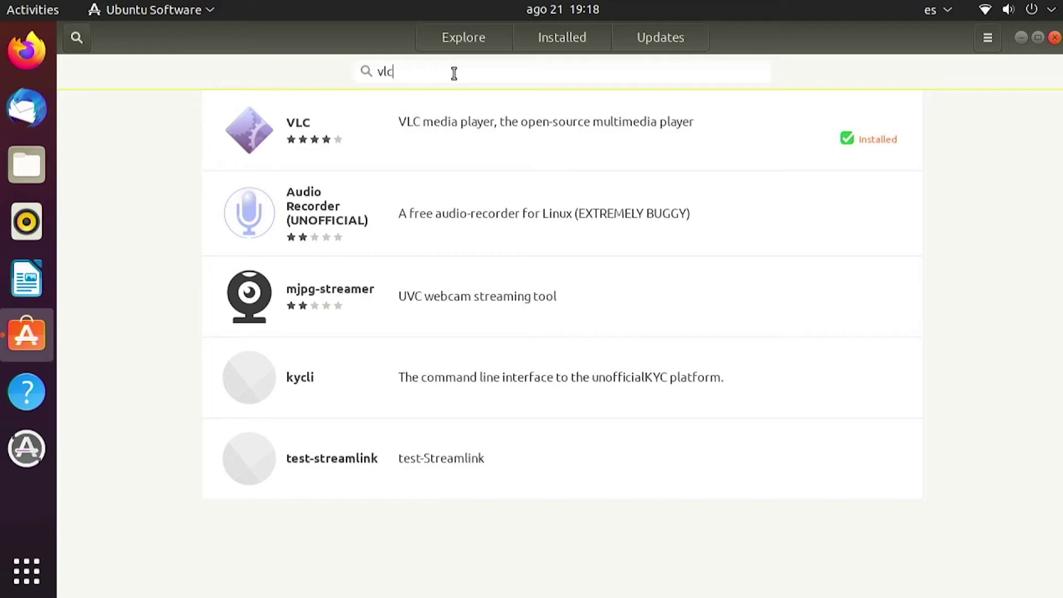
# Search for 'chromium' and install the Chromium browser, authorizing with the password.
pyautogui.press('BackSpace')
pyautogui.press('BackSpace')
pyautogui.press('BackSpace')
pyautogui.write('chrom')
pyautogui.write('ium')
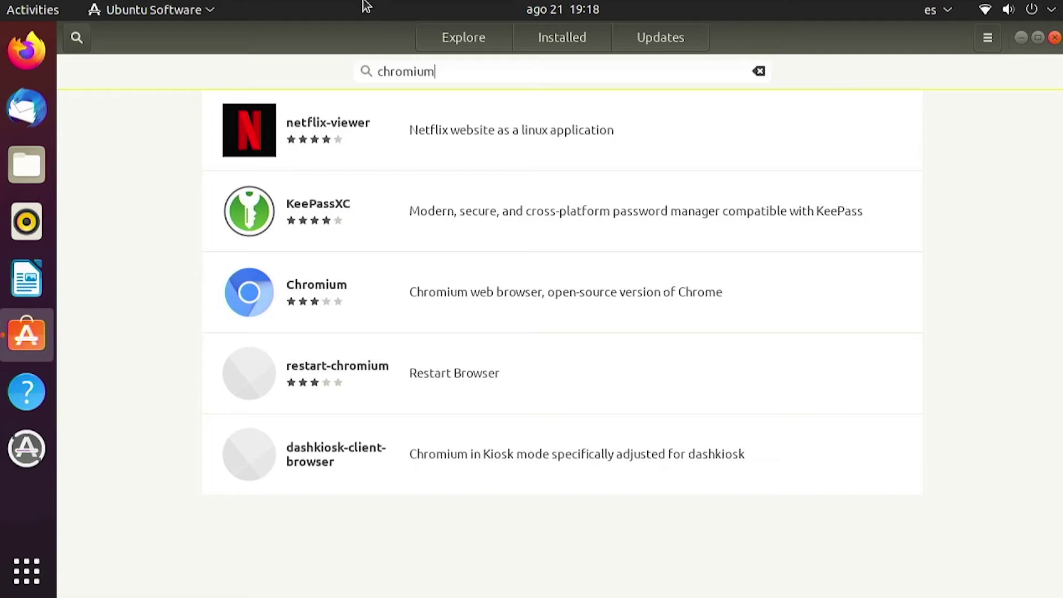
pyautogui.click(476, 294)
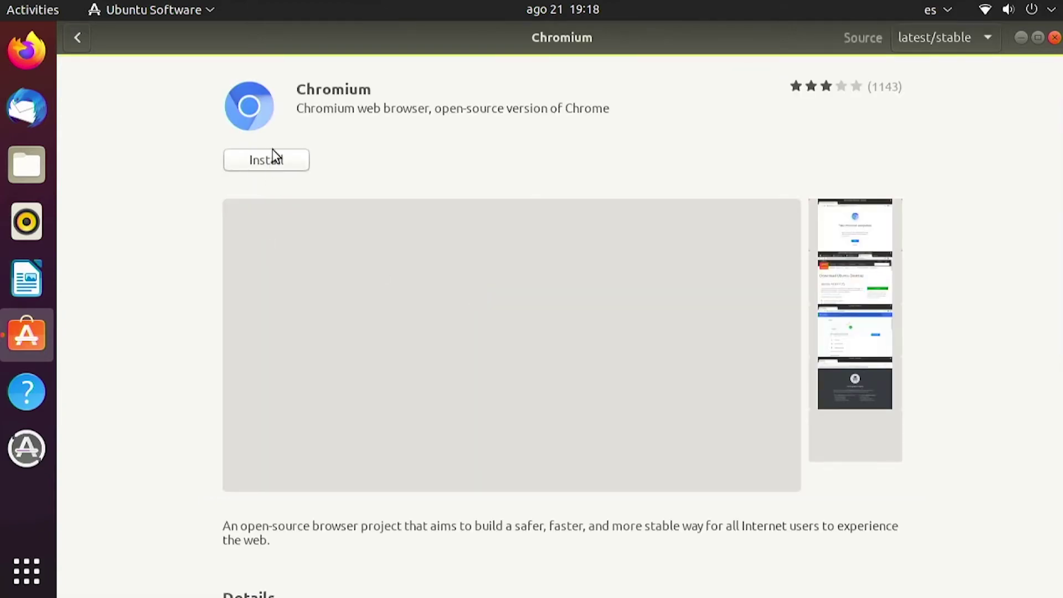
pyautogui.click(272, 158)
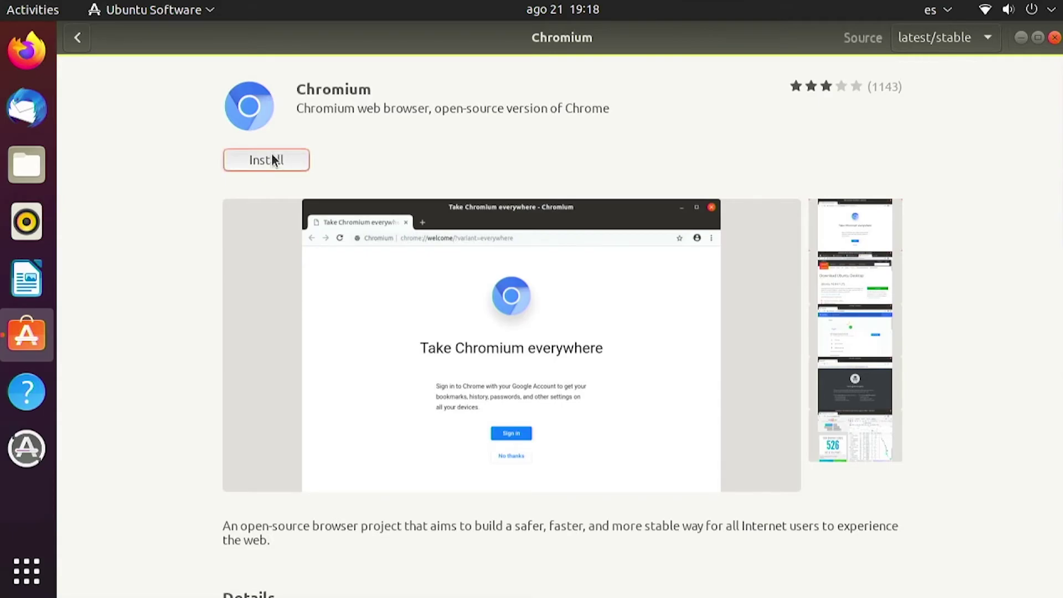
pyautogui.write('****')
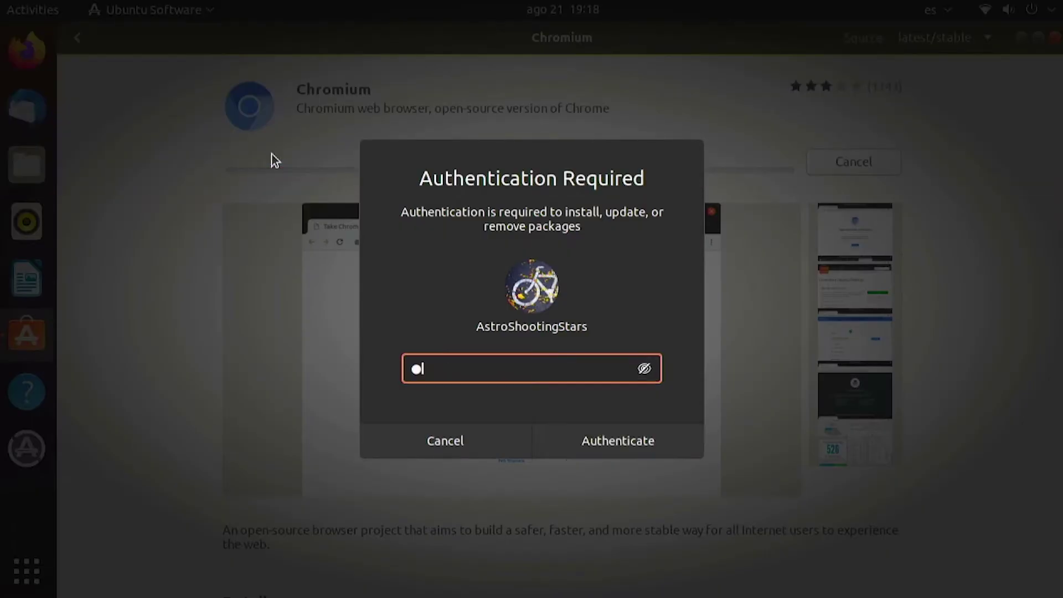
pyautogui.write('*')
pyautogui.press('Return')
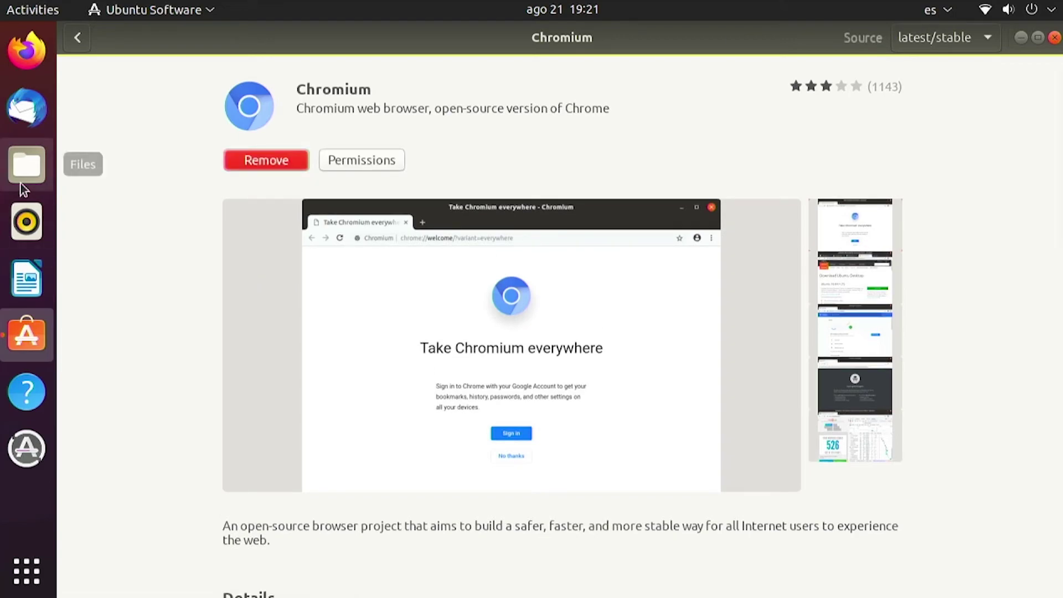
# Install GNU Image Manipulation Program from Explore, authorizing with the password.
pyautogui.click(77, 36)
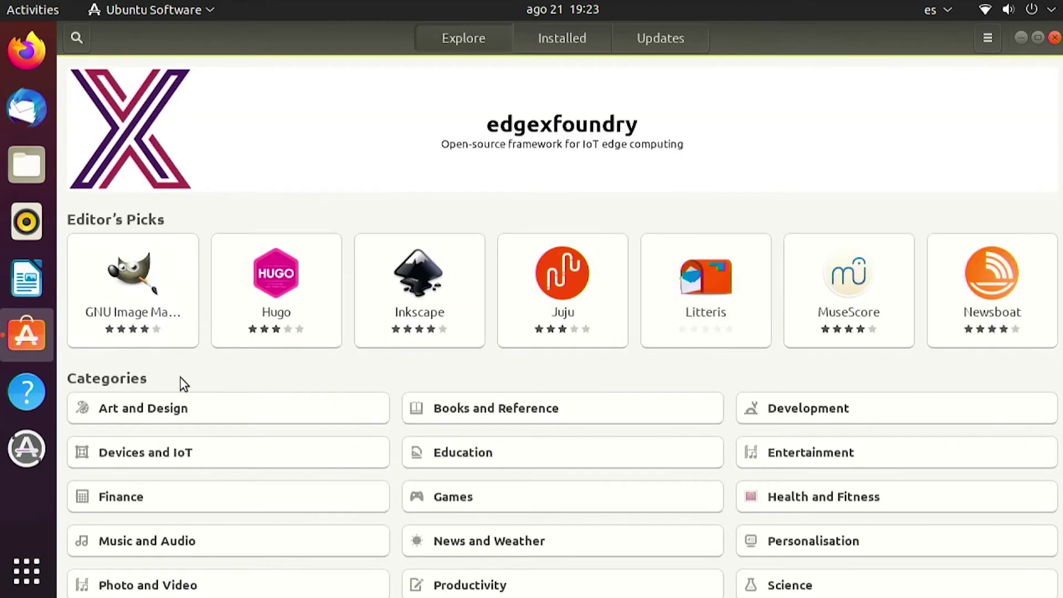
pyautogui.click(148, 293)
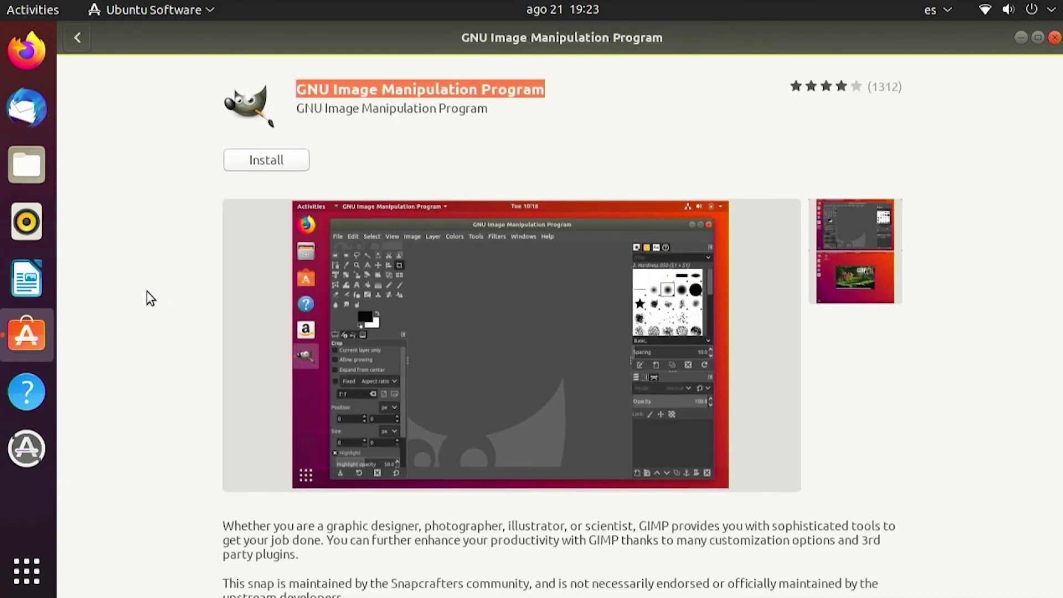
pyautogui.click(301, 155)
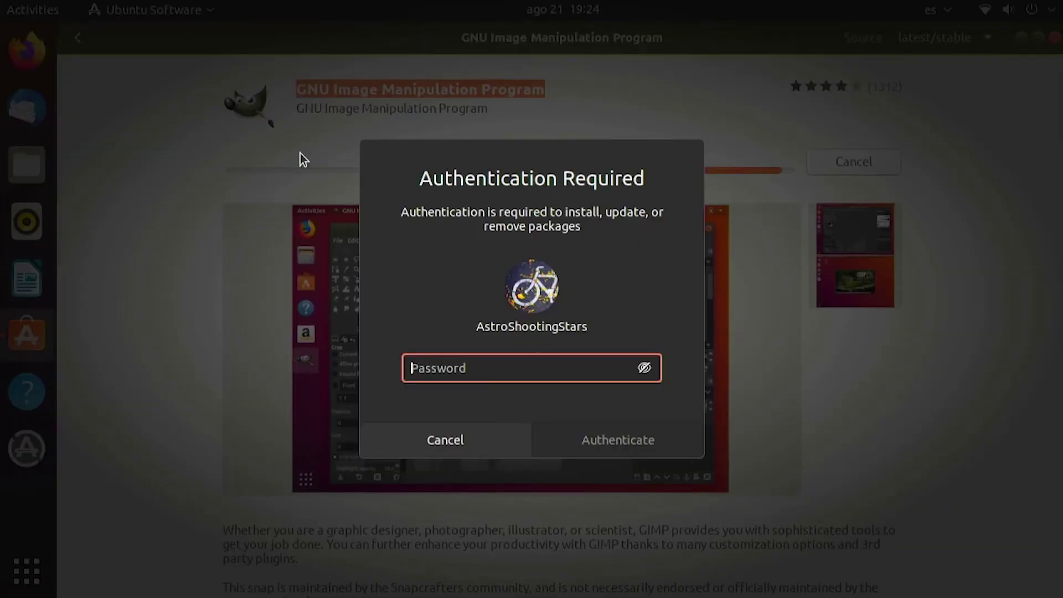
pyautogui.write('••••')
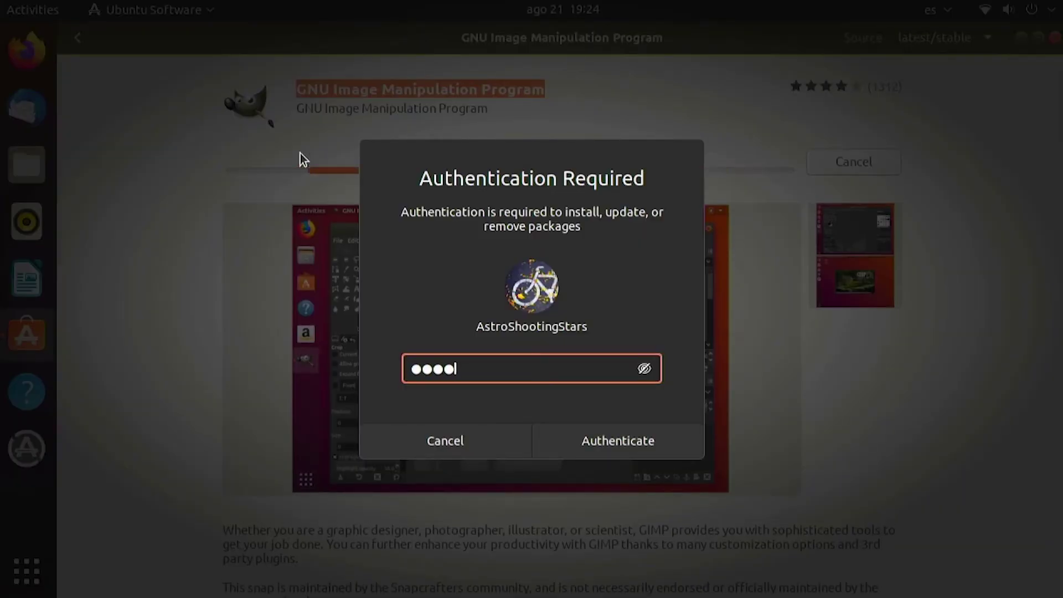
pyautogui.write('•')
pyautogui.press('Return')
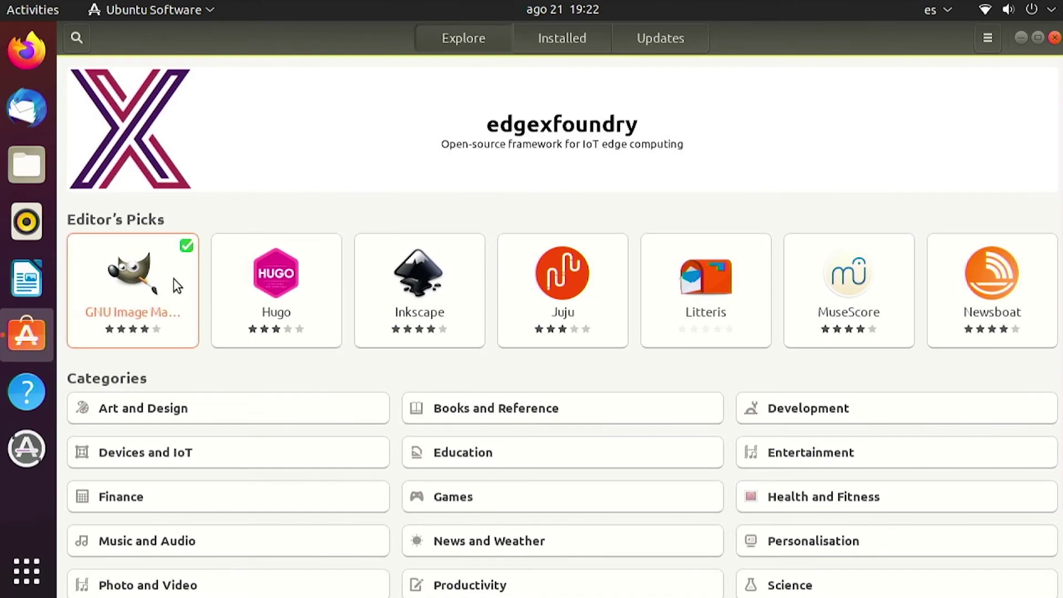
# Uninstall GNU Image Manipulation Program from its details page and confirm the removal.
pyautogui.click(174, 278)
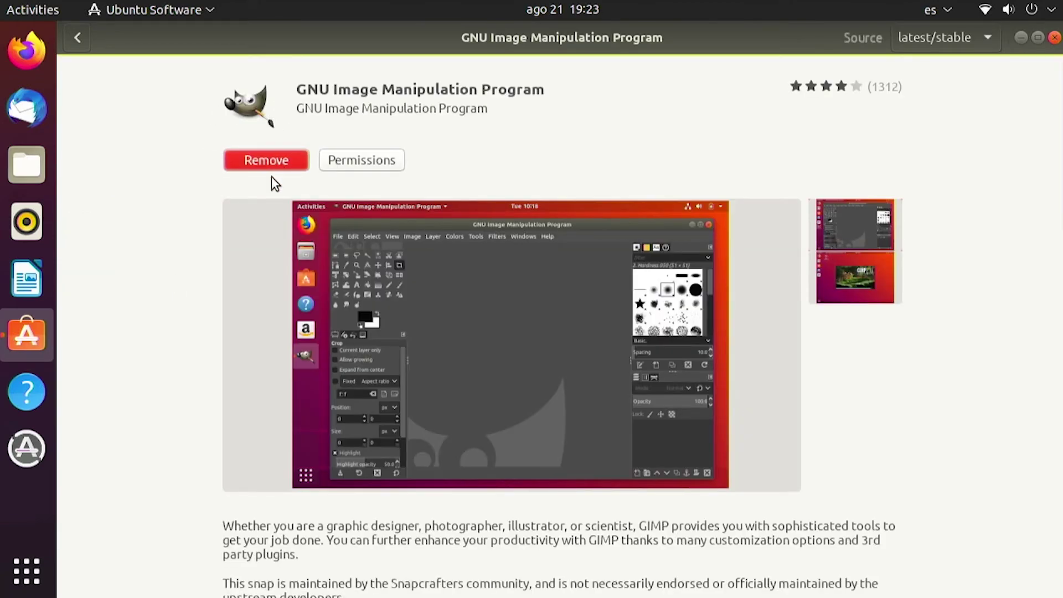
pyautogui.click(262, 160)
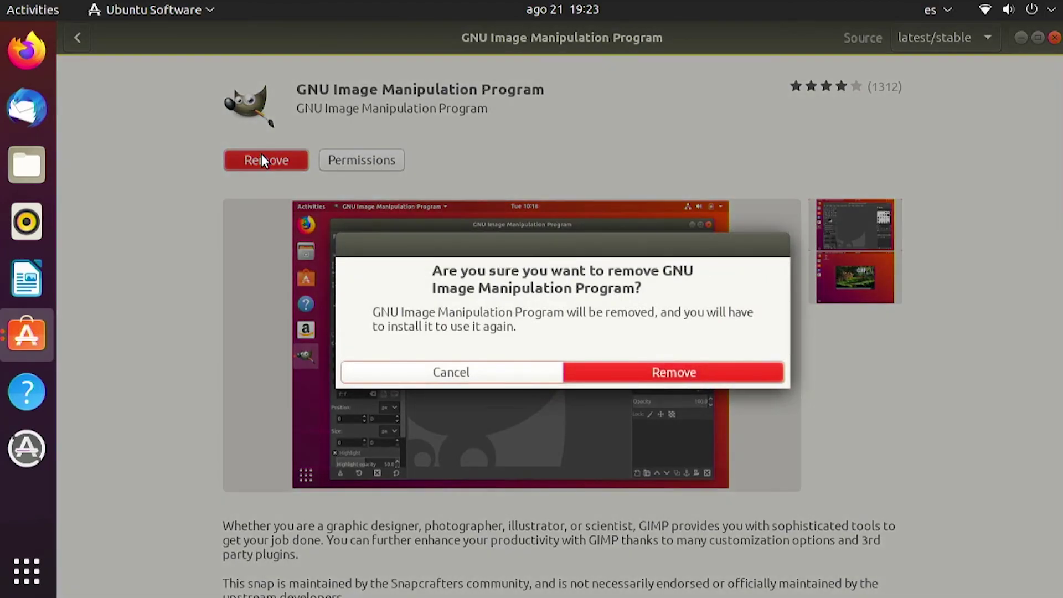
pyautogui.click(683, 372)
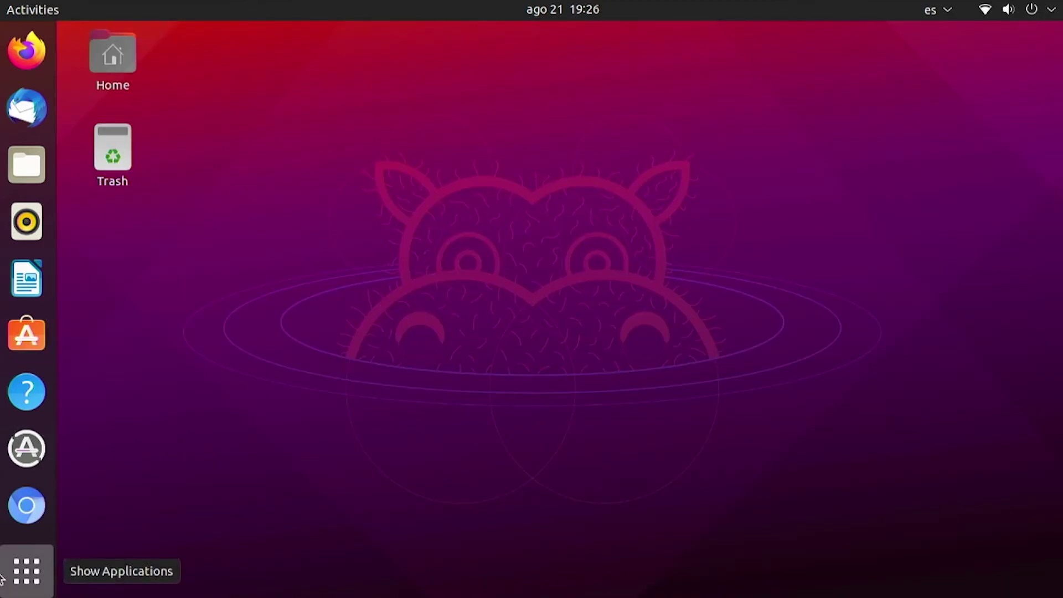
pyautogui.click(3, 577)
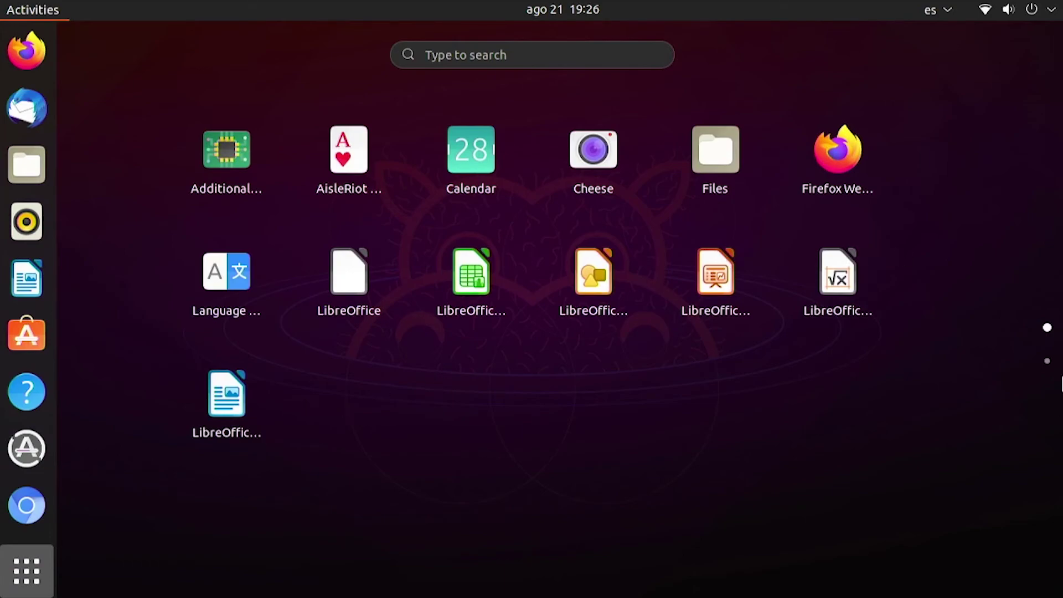
pyautogui.click(1047, 361)
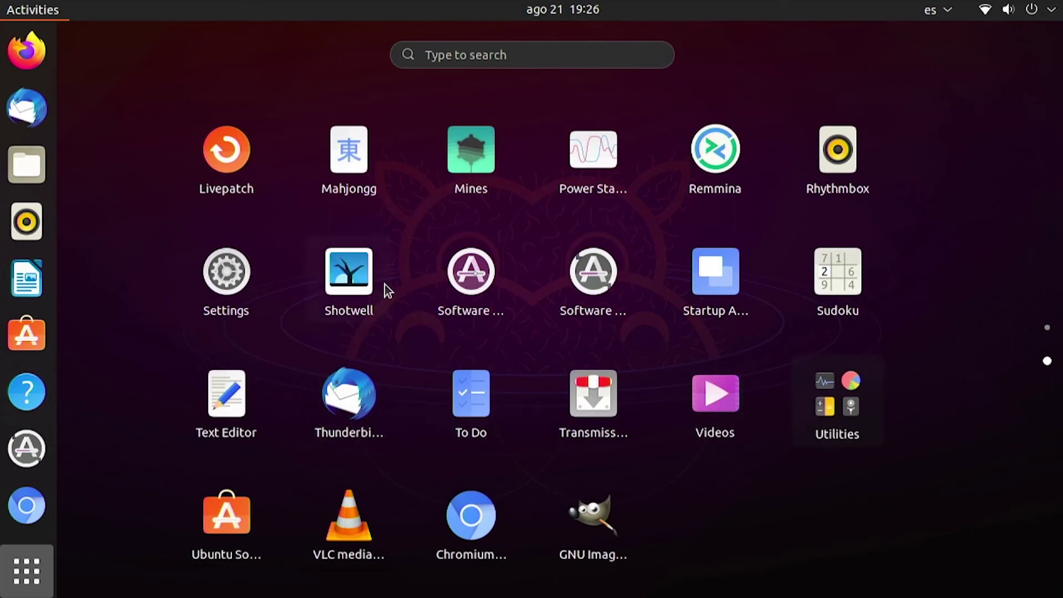
pyautogui.click(810, 389)
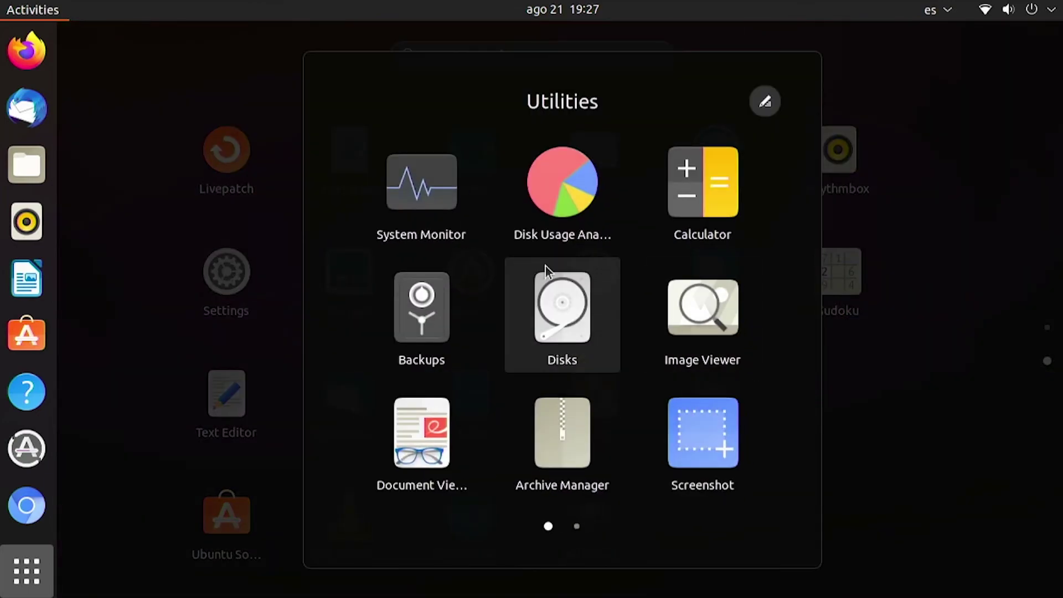
pyautogui.click(386, 204)
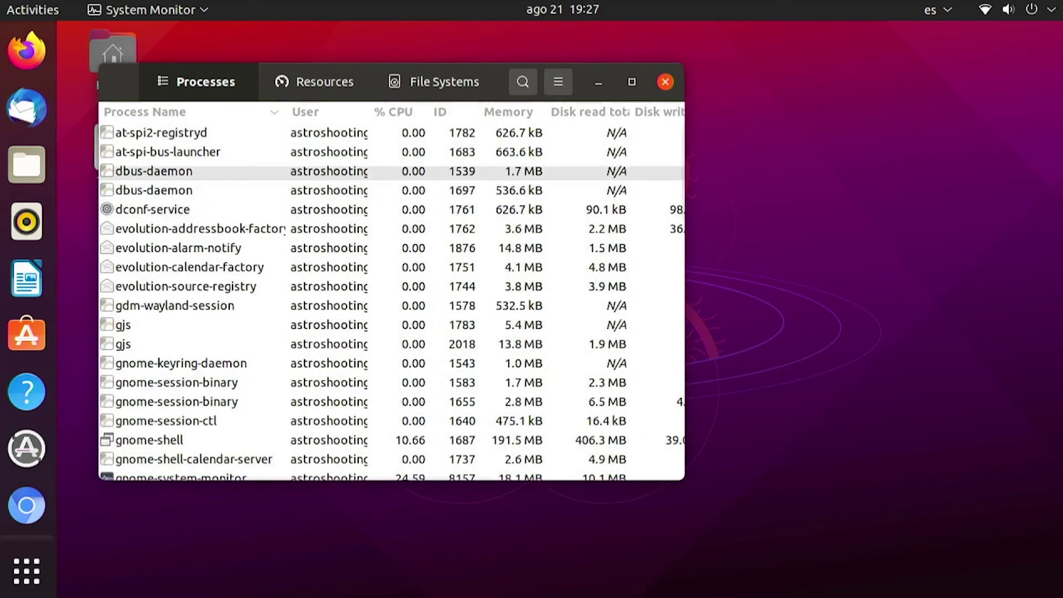
pyautogui.click(319, 89)
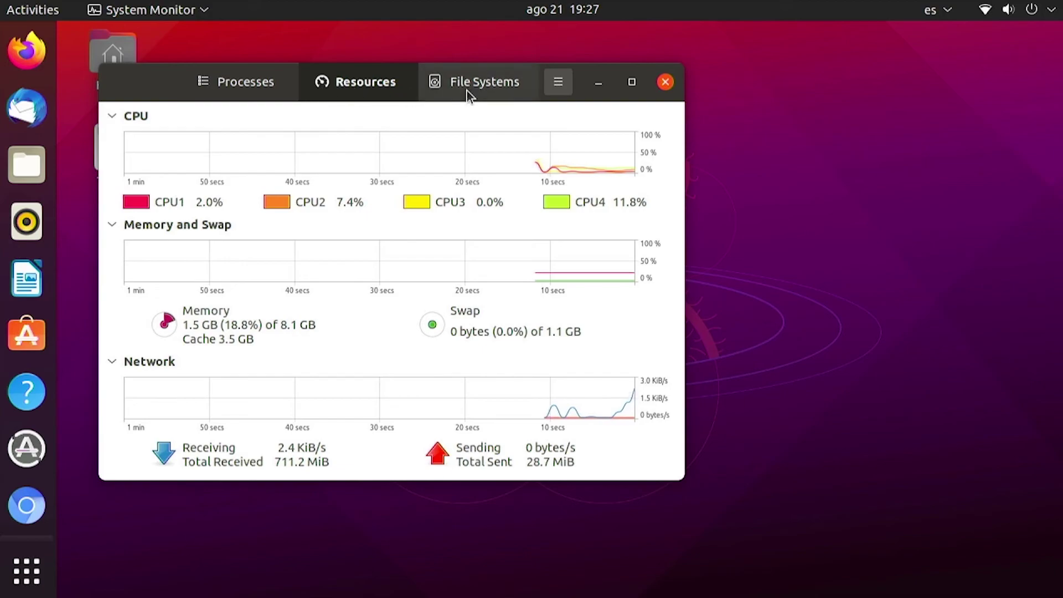
pyautogui.click(505, 89)
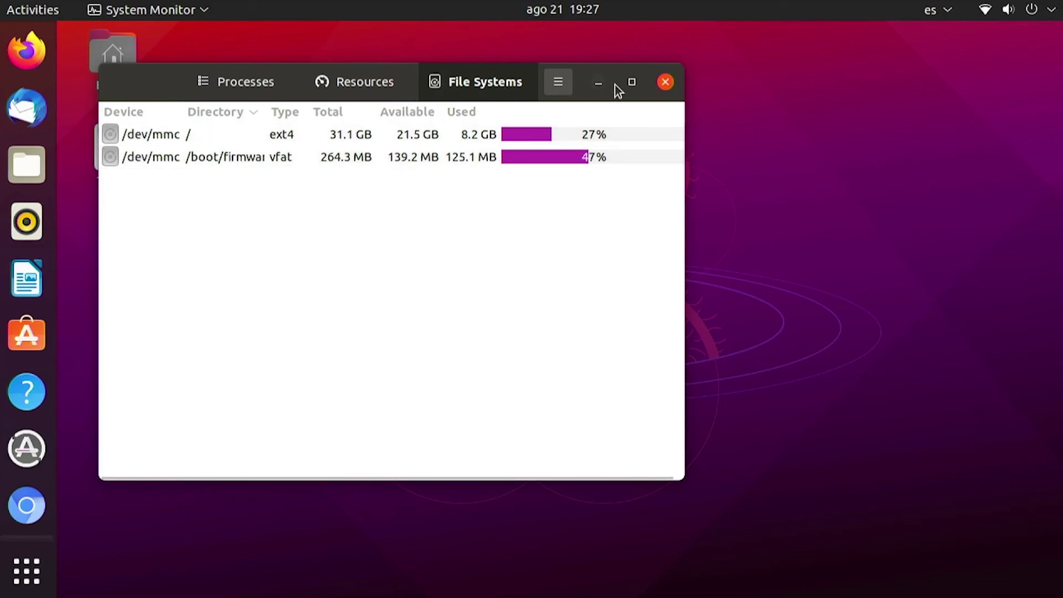
pyautogui.click(669, 83)
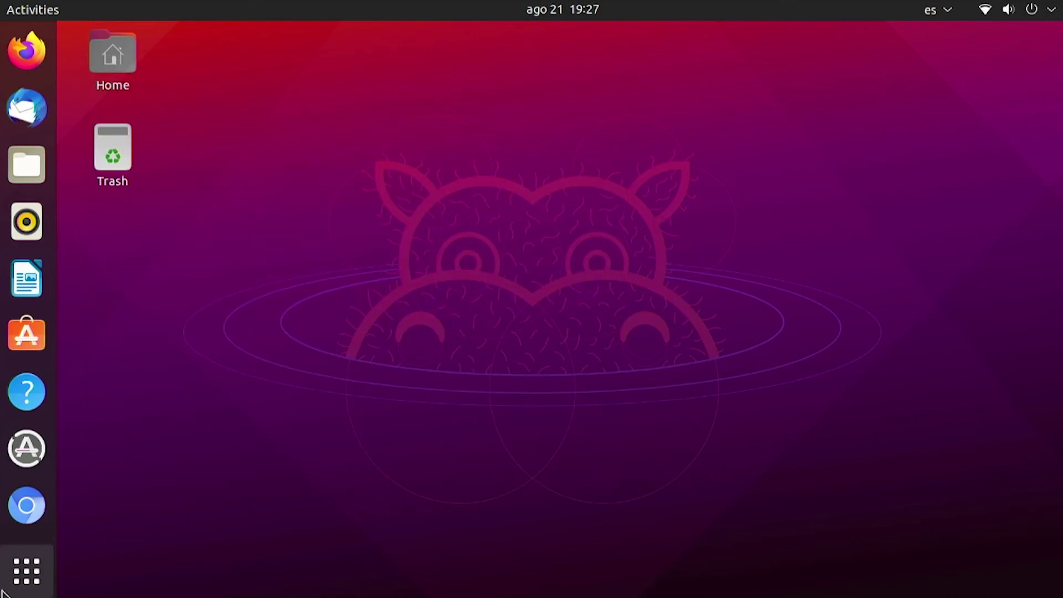
pyautogui.click(26, 571)
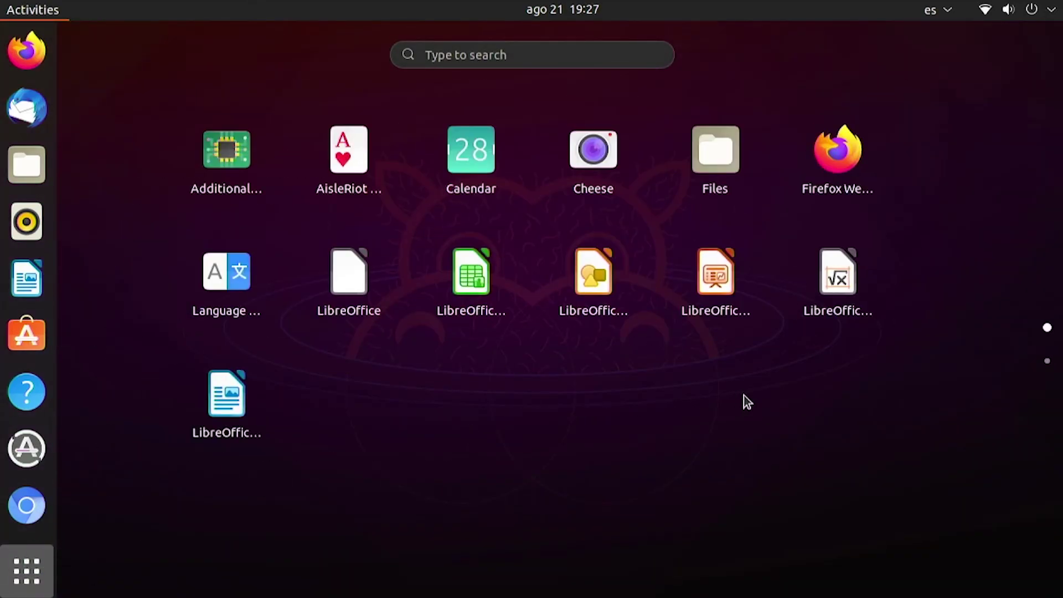
pyautogui.click(1049, 360)
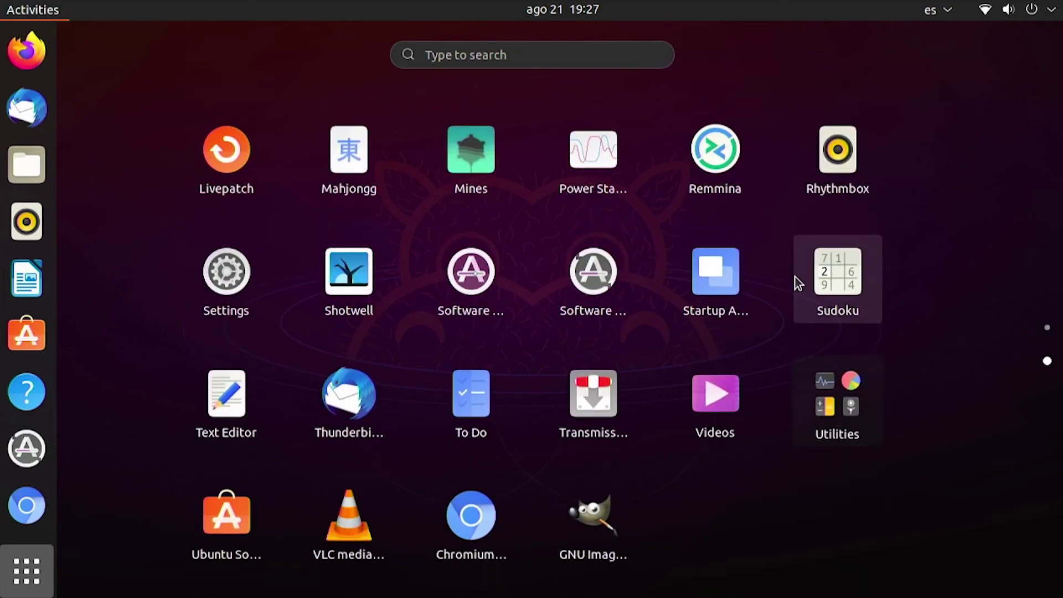
pyautogui.click(811, 407)
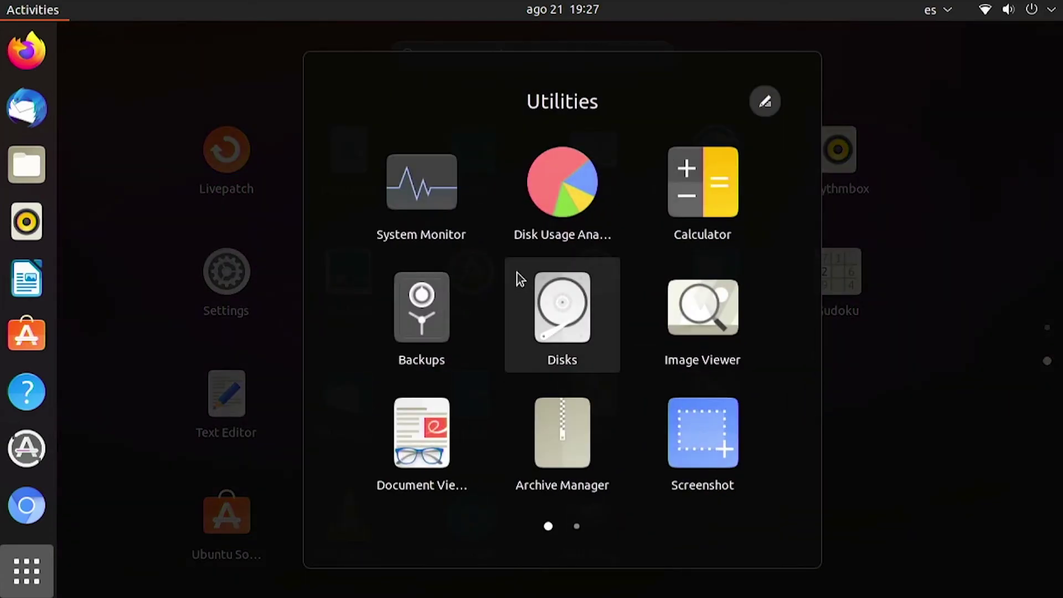
pyautogui.click(541, 207)
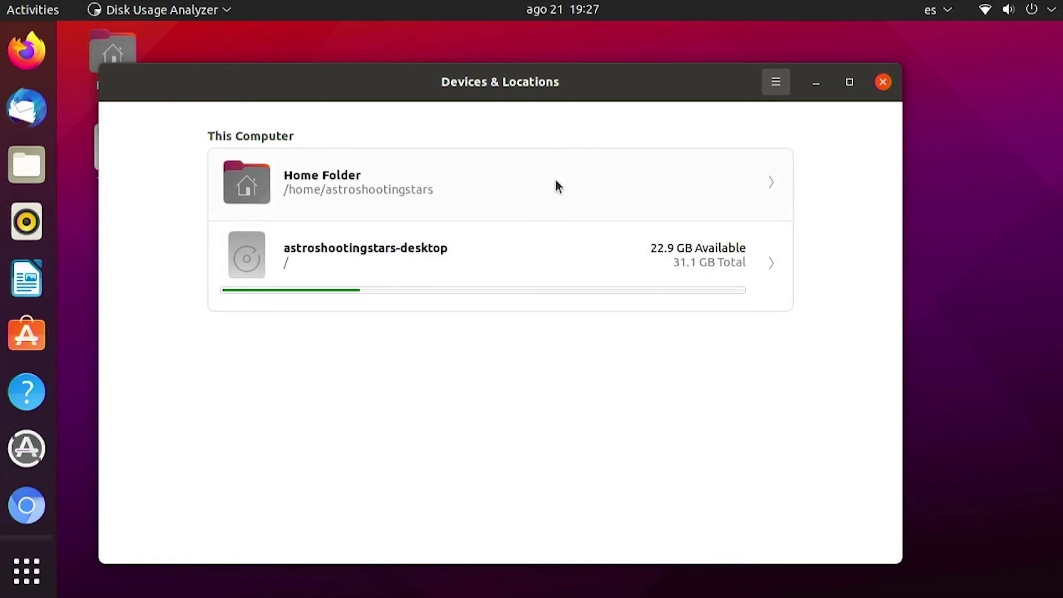
pyautogui.click(880, 87)
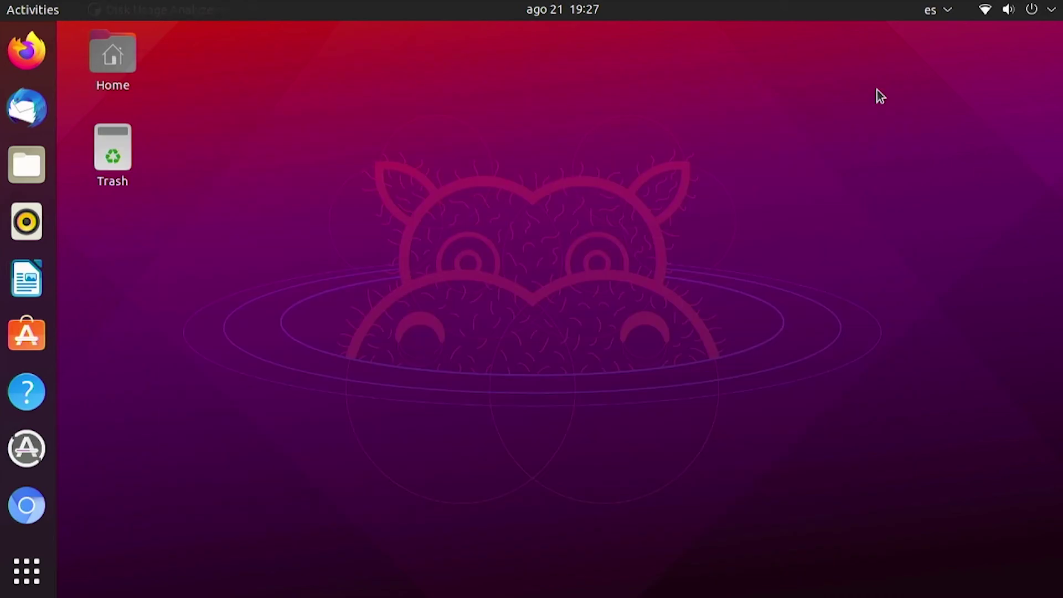
pyautogui.click(32, 564)
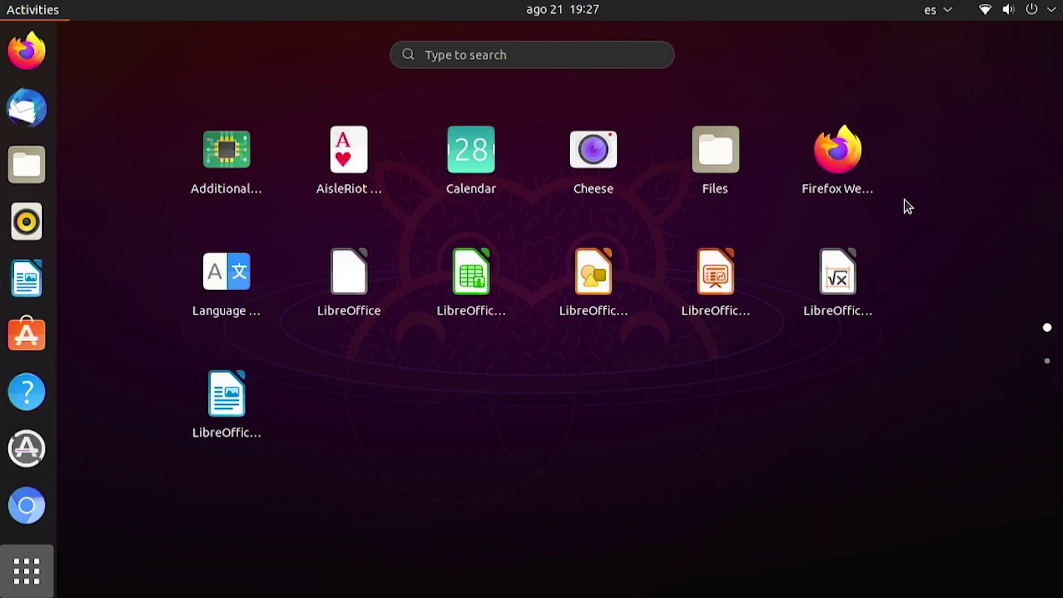
pyautogui.click(339, 173)
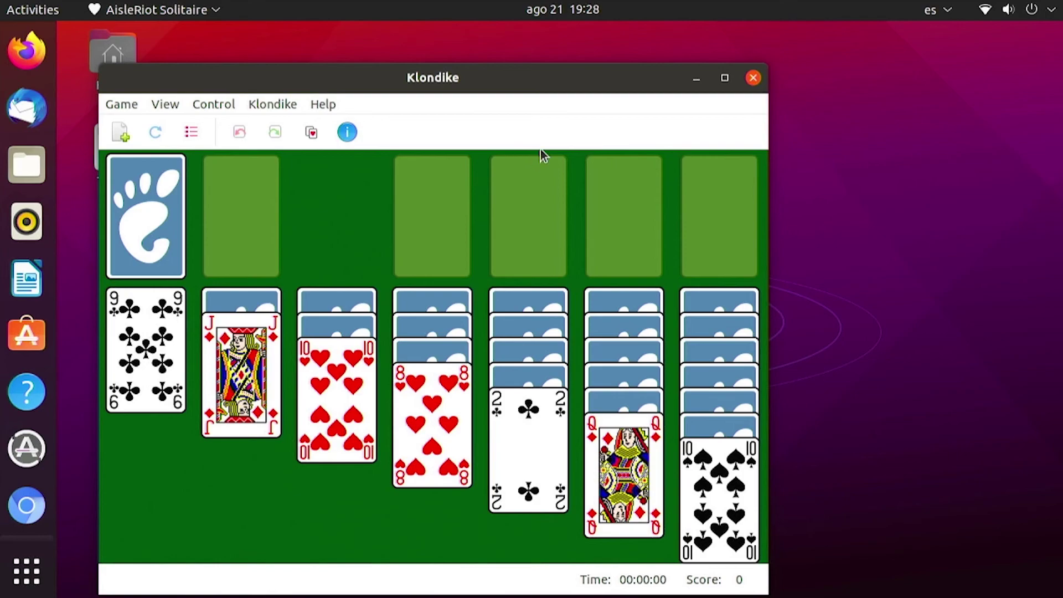
pyautogui.click(750, 81)
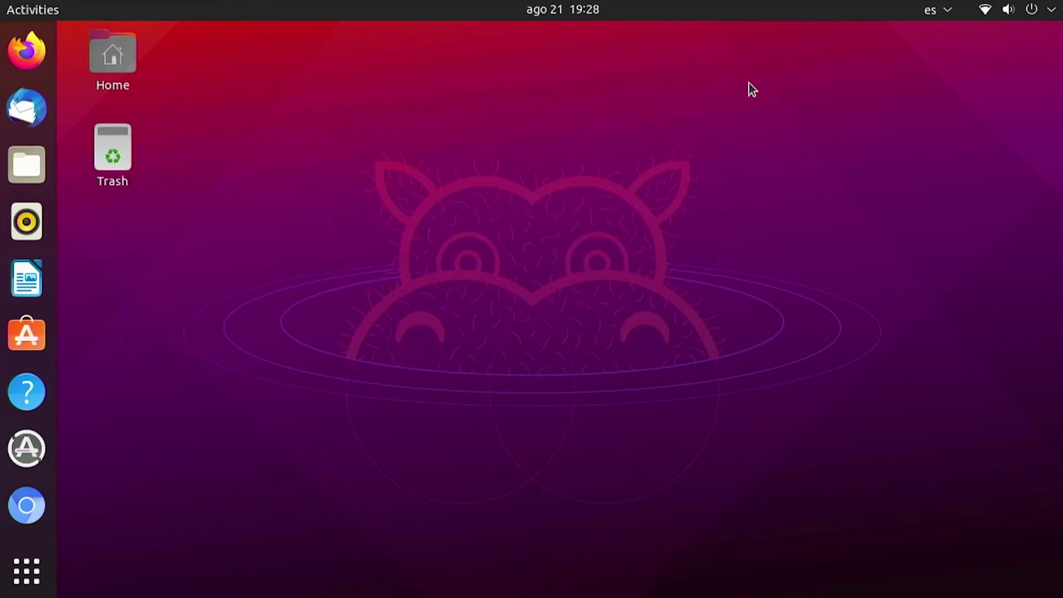
pyautogui.click(6, 449)
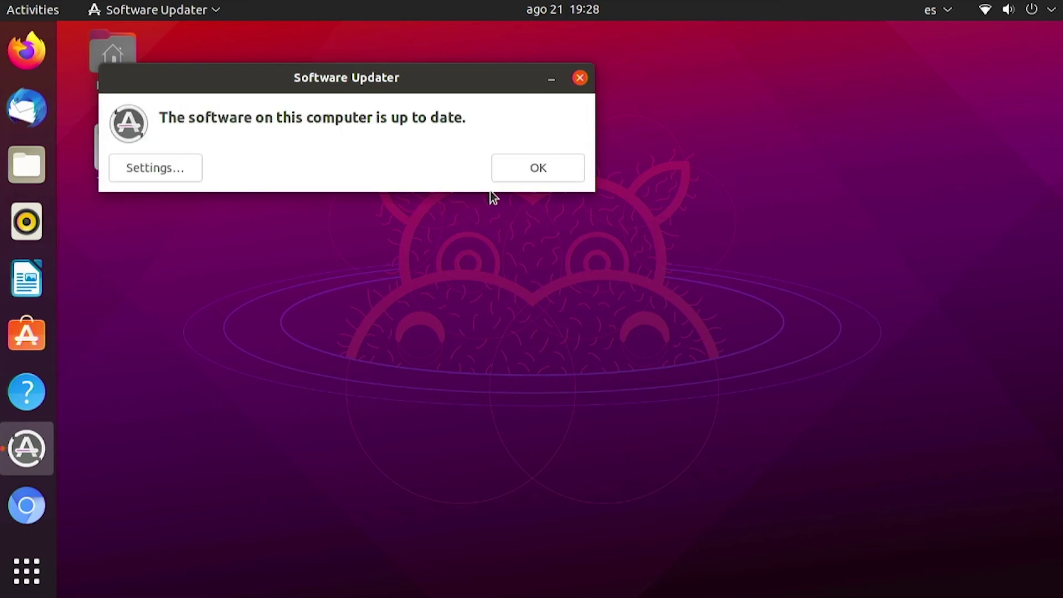
pyautogui.click(511, 179)
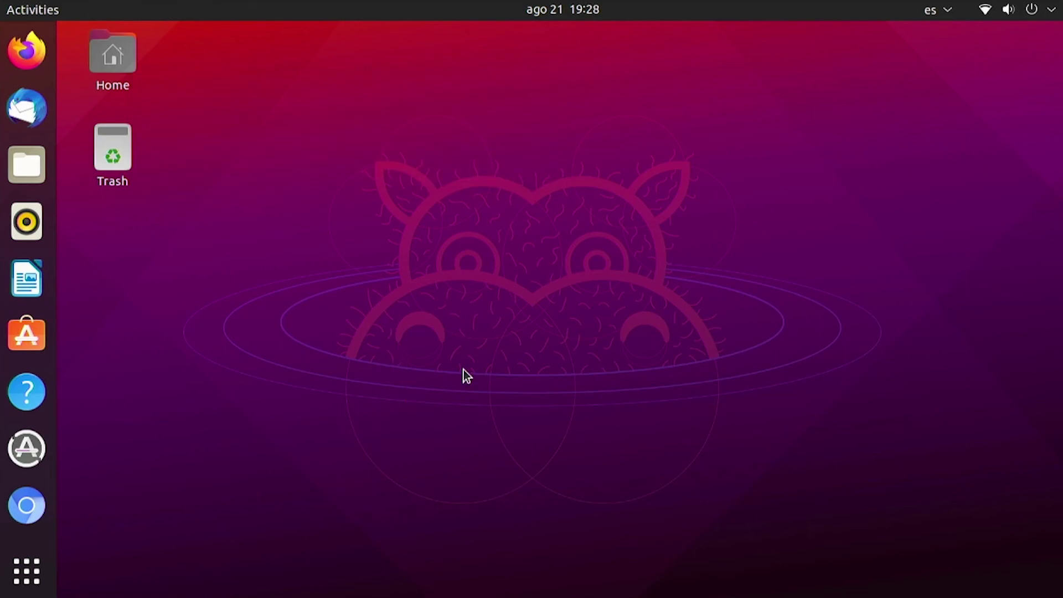
pyautogui.click(1034, 13)
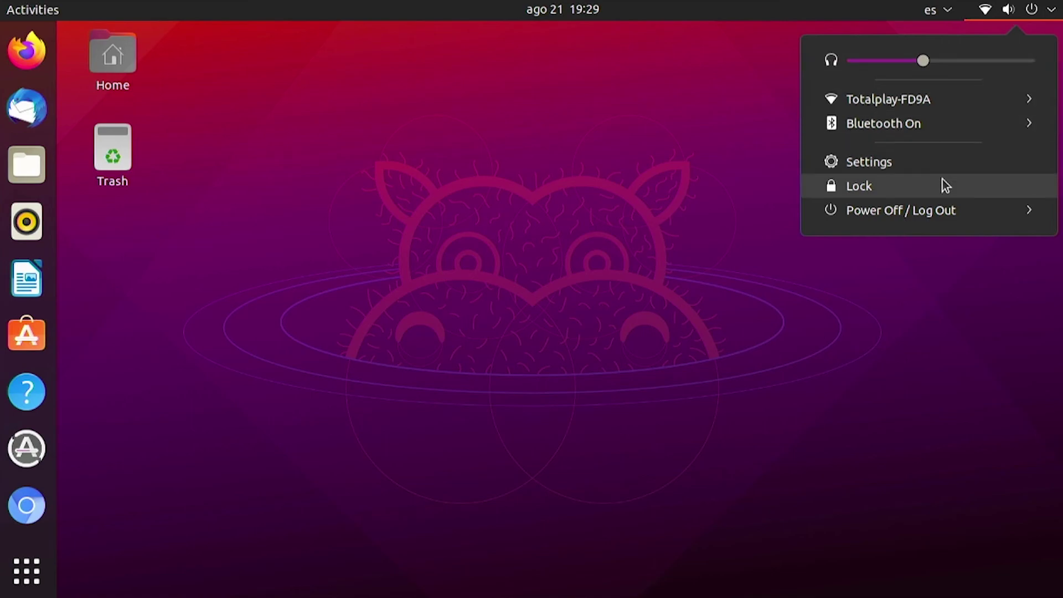
pyautogui.click(947, 215)
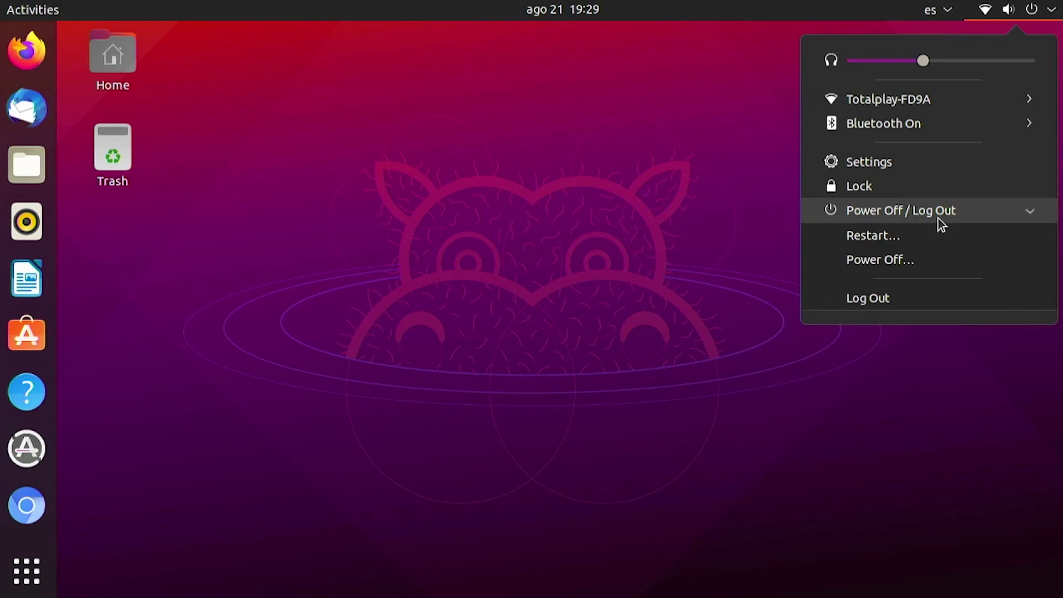
pyautogui.click(512, 371)
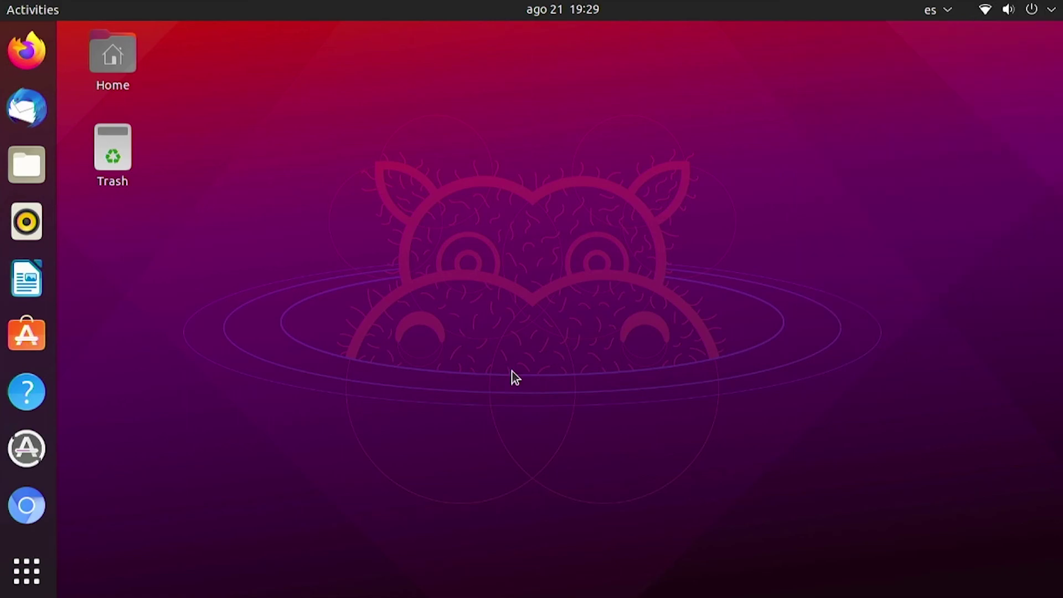